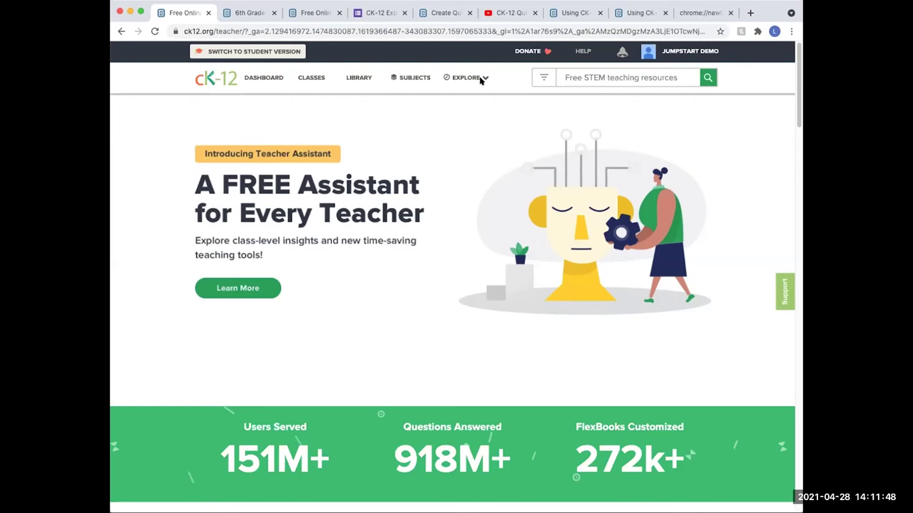
Step: Go to Certified Educator under the EXPLORE menu
mouse_move(480, 82)
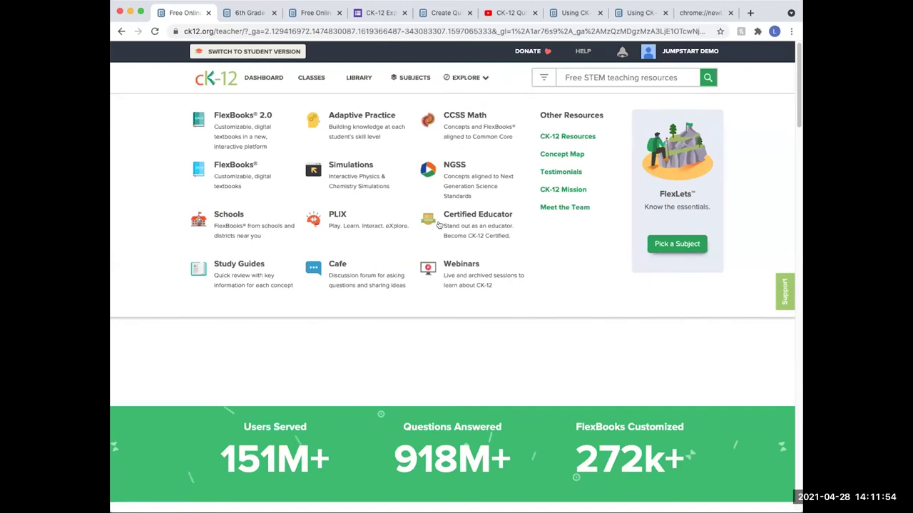
left_click(478, 225)
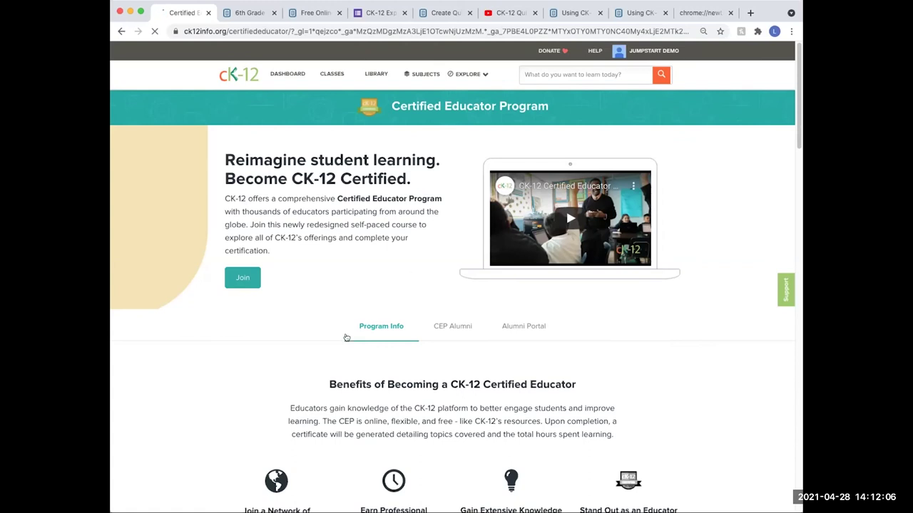
Step: Read through the certification course benefits and requirements, then go to the CK-12 Help Center
scroll(324, 339, "down", 1)
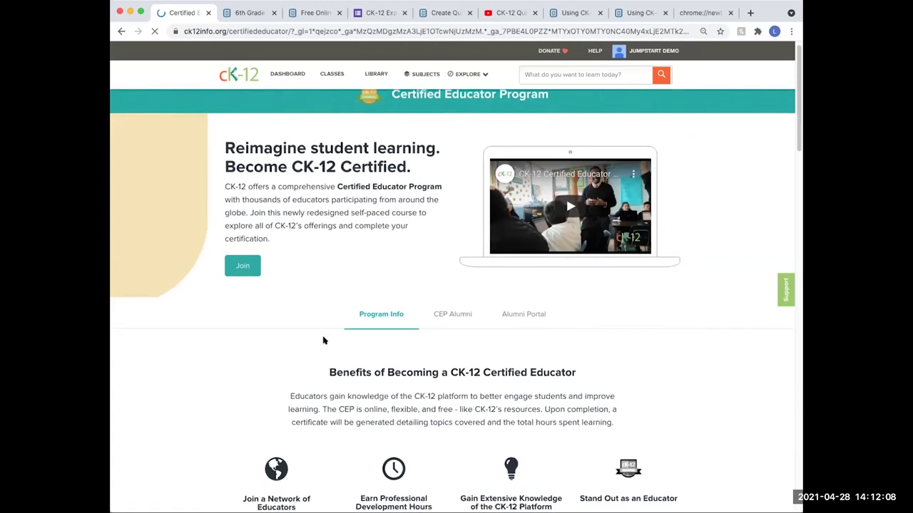
scroll(323, 341, "down", 3)
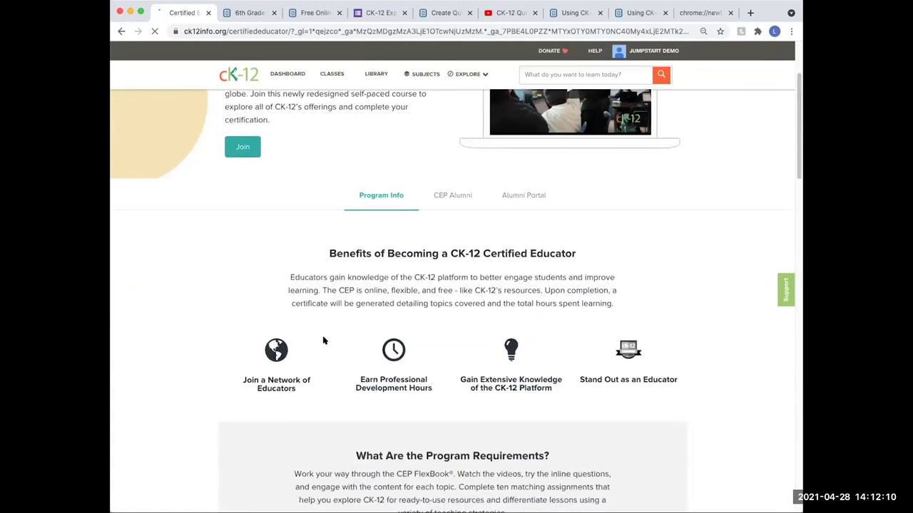
scroll(323, 340, "down", 3)
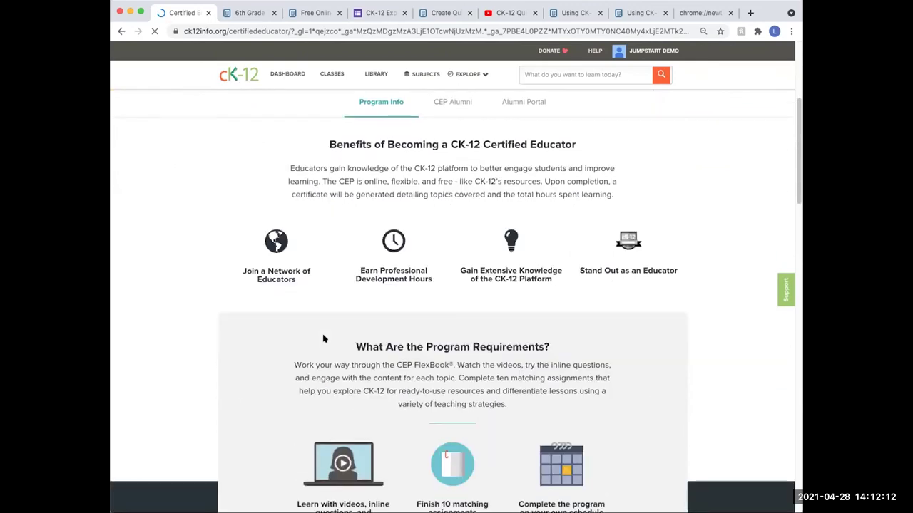
scroll(323, 341, "down", 5)
scroll(323, 341, "up", 10)
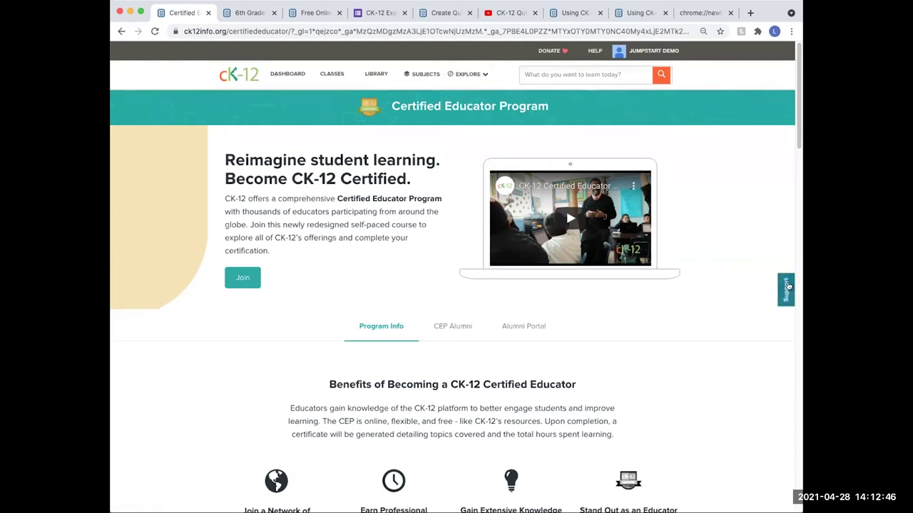
left_click(590, 52)
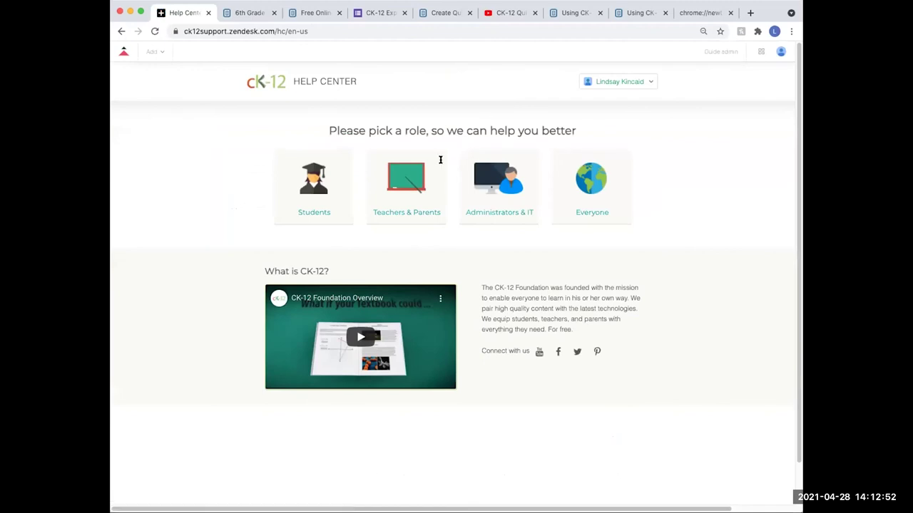
Step: Search the Teachers & Parents help articles for 'insights'
left_click(425, 205)
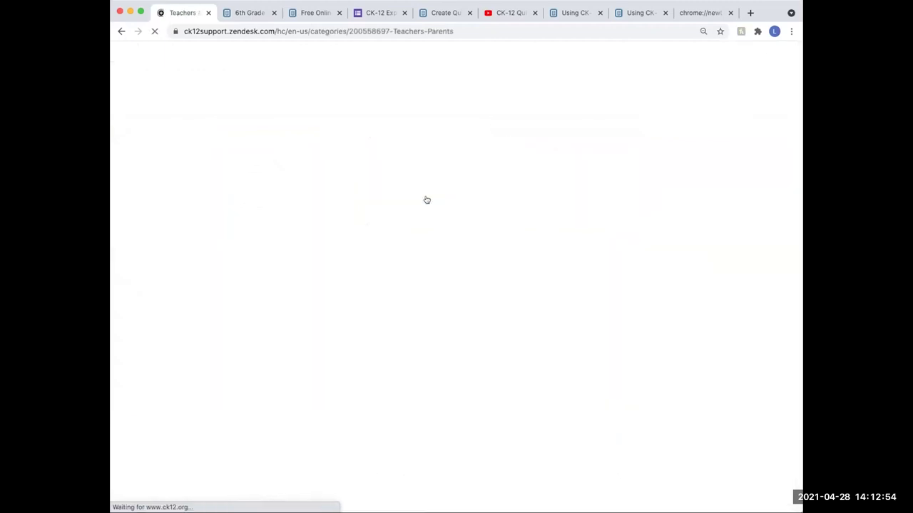
left_click(364, 128)
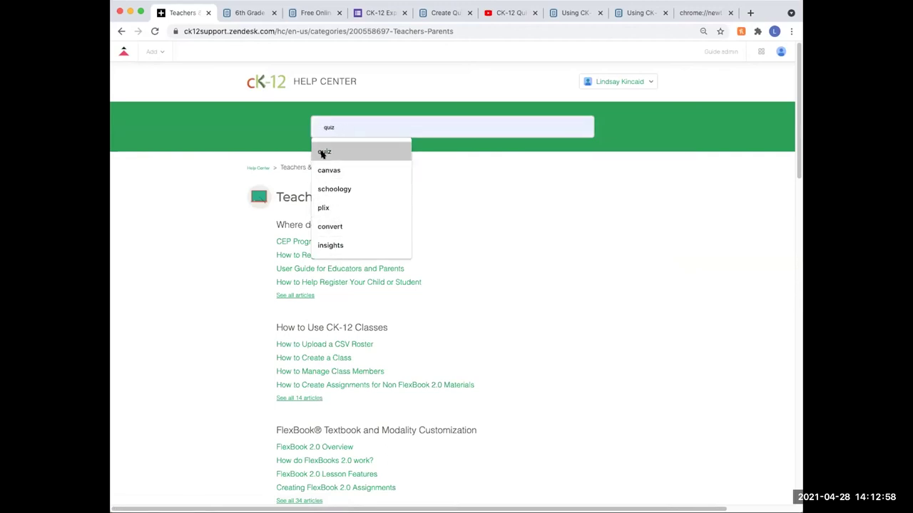
left_click(335, 244)
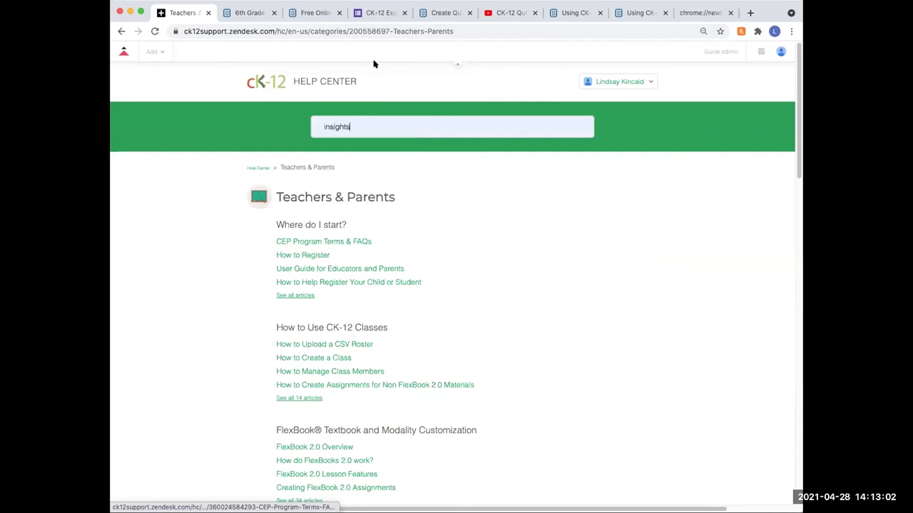
key("Return")
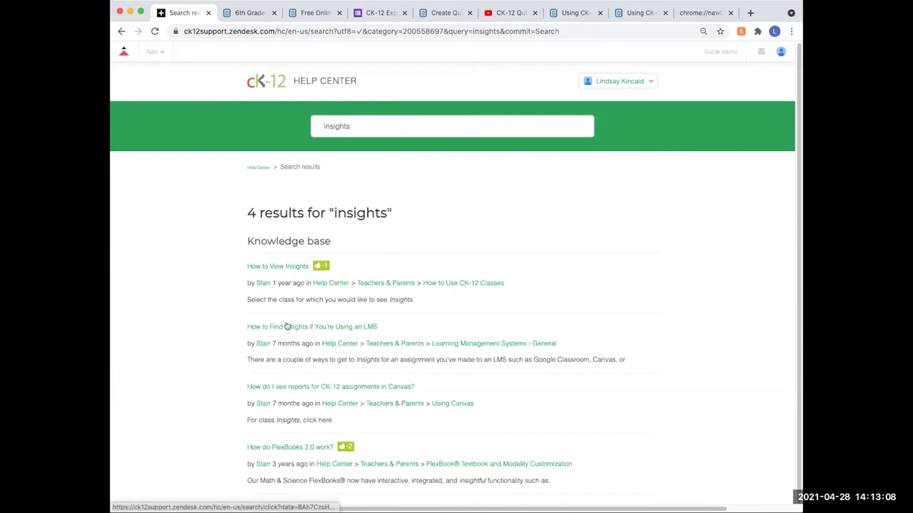
Step: Rerun the help search for 'quiz', then switch to the CK-12 Quick Overviews playlist
left_click_drag(353, 122, 305, 112)
type("quiz")
key("Return")
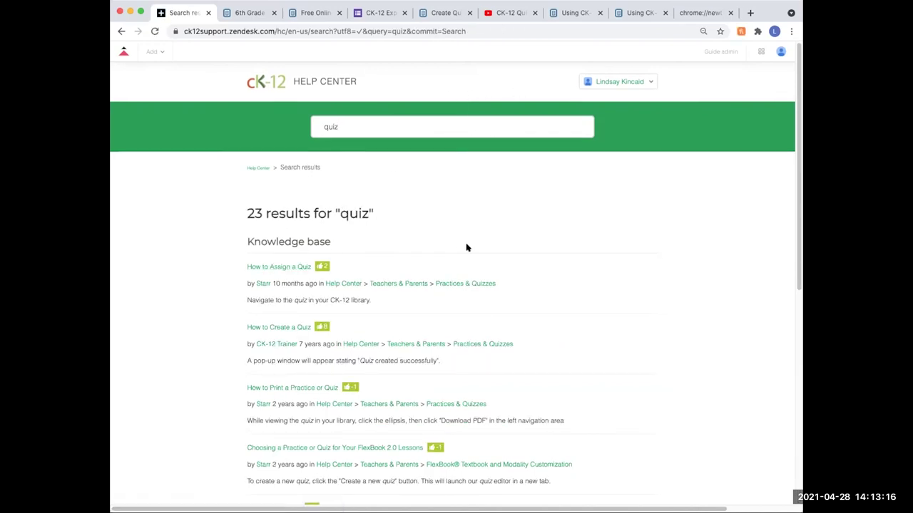
left_click(497, 15)
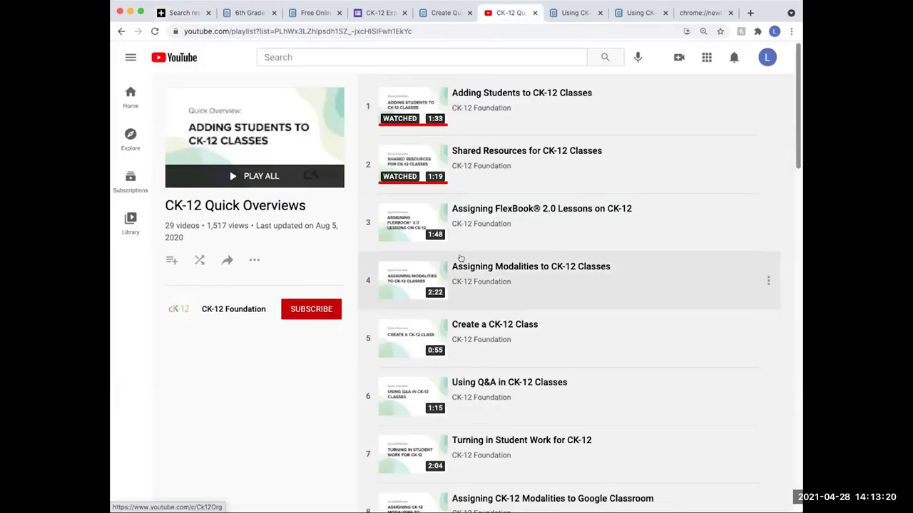
Step: Browse the 29 playlist videos, then return to the 23 'quiz' help results
scroll(453, 248, "down", 5)
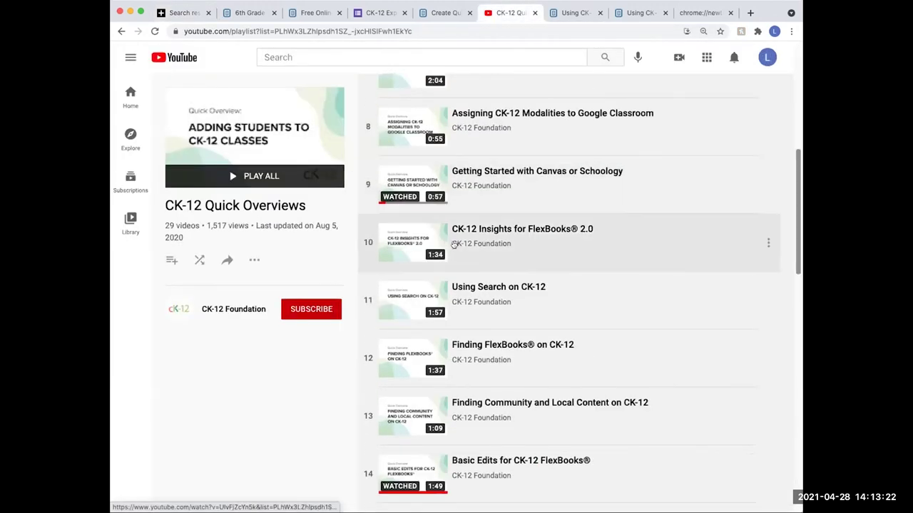
scroll(474, 260, "down", 3)
scroll(471, 259, "down", 1)
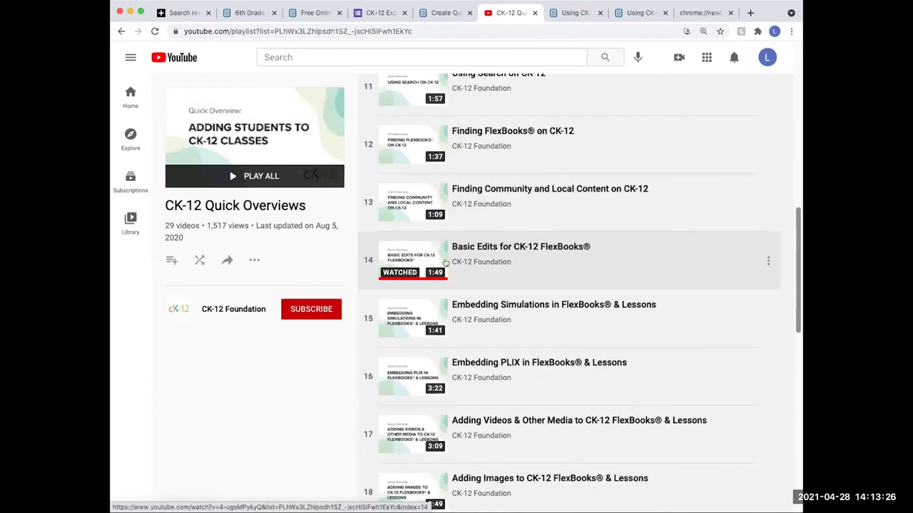
scroll(424, 263, "down", 4)
scroll(412, 327, "down", 5)
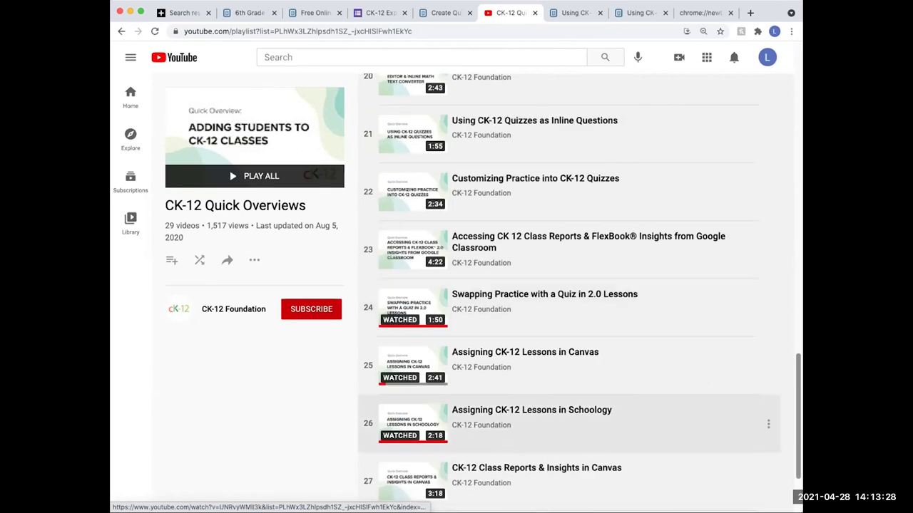
scroll(432, 341, "up", 19)
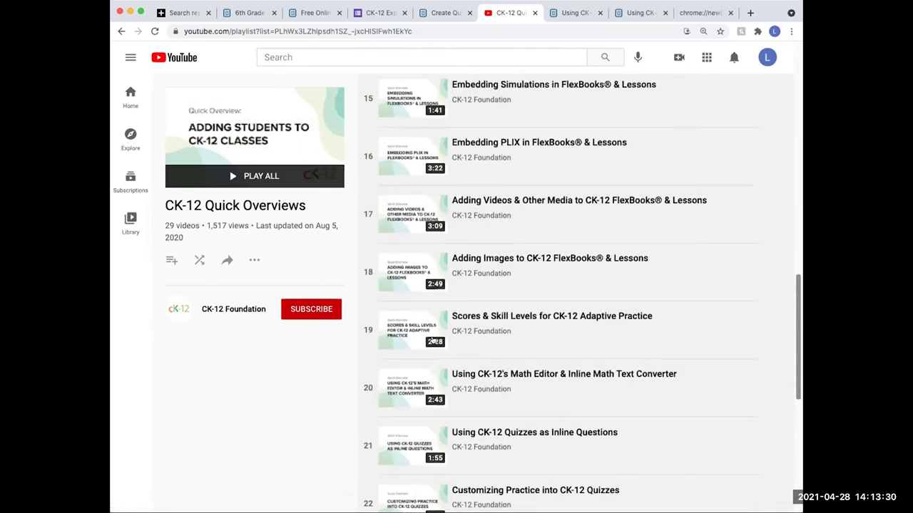
left_click(175, 13)
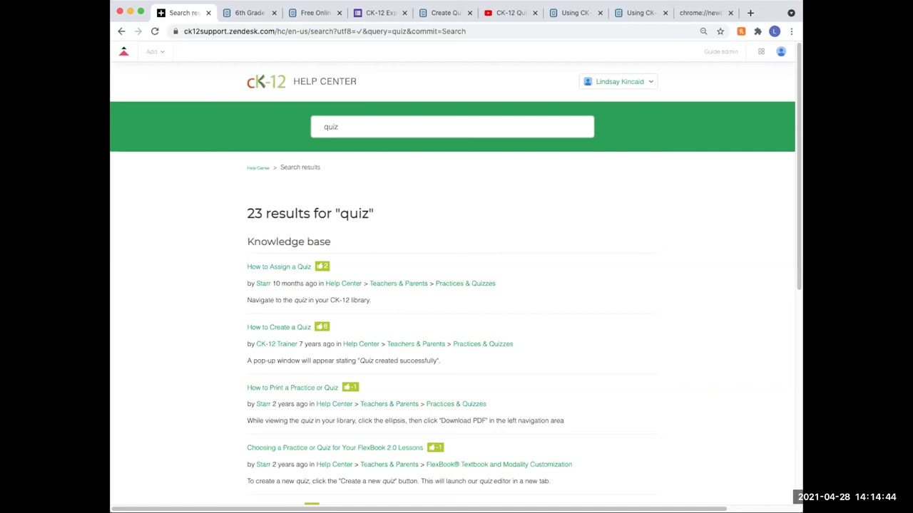
Step: Switch to the CK-12 Experience Google Form survey tab
left_click(362, 13)
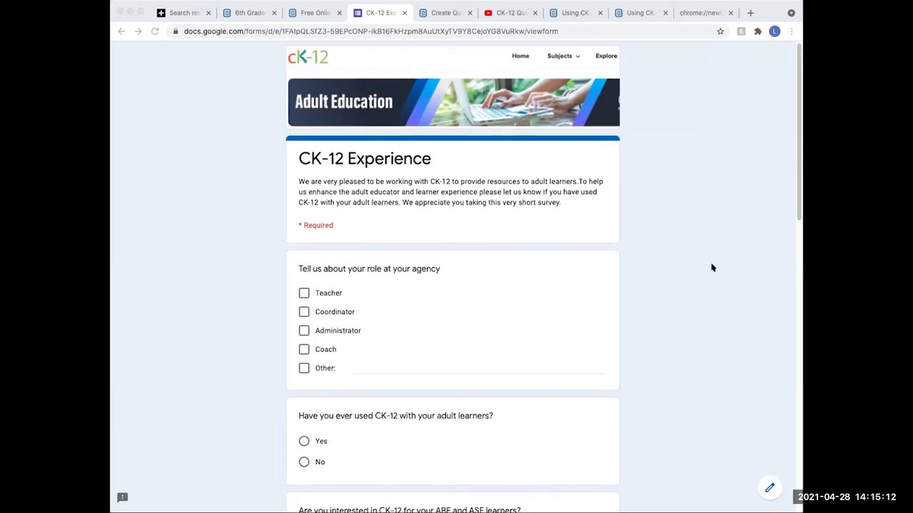
scroll(711, 266, "down", 2)
scroll(708, 268, "down", 2)
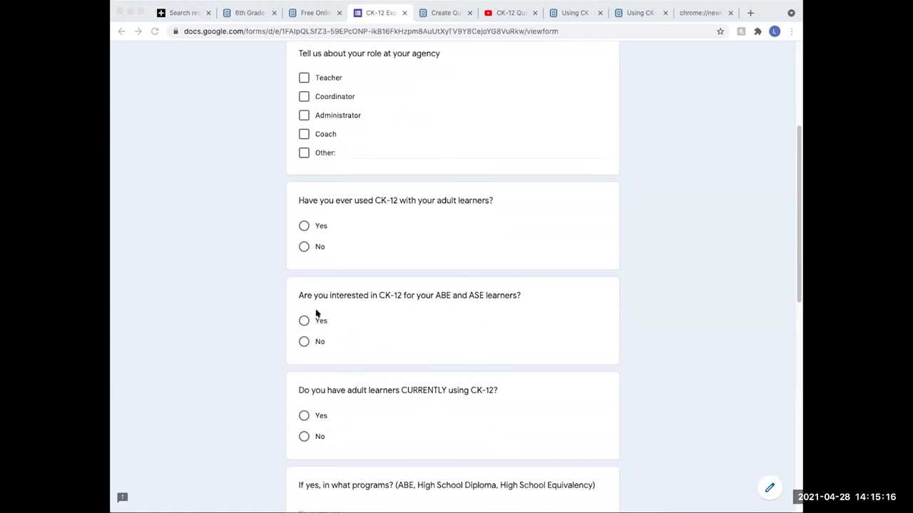
scroll(372, 373, "down", 3)
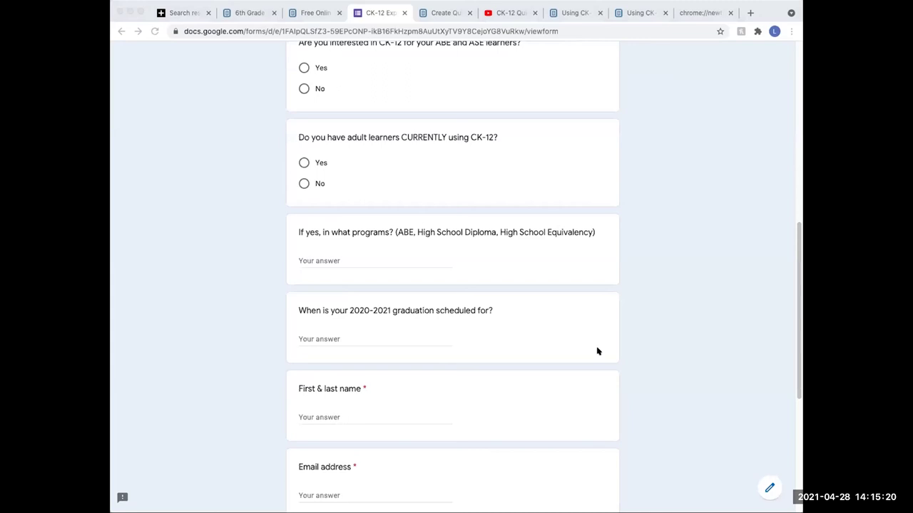
scroll(637, 389, "down", 3)
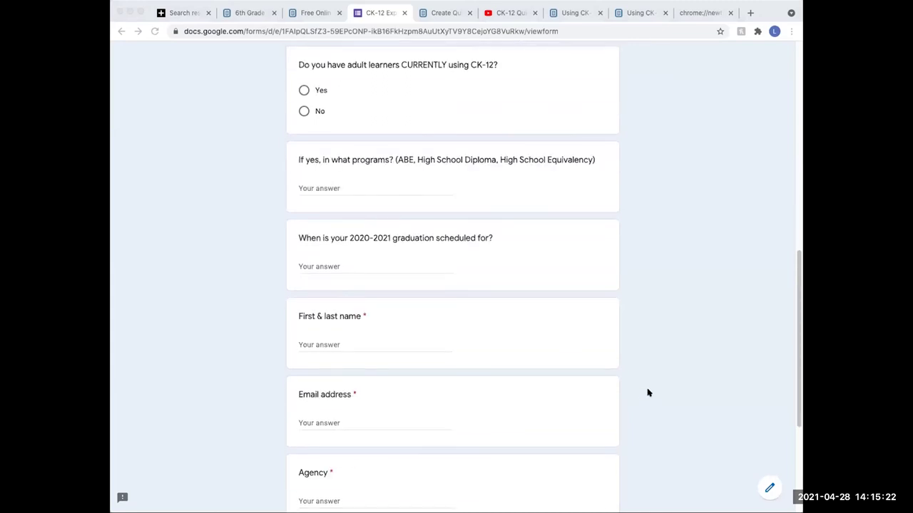
scroll(648, 392, "down", 1)
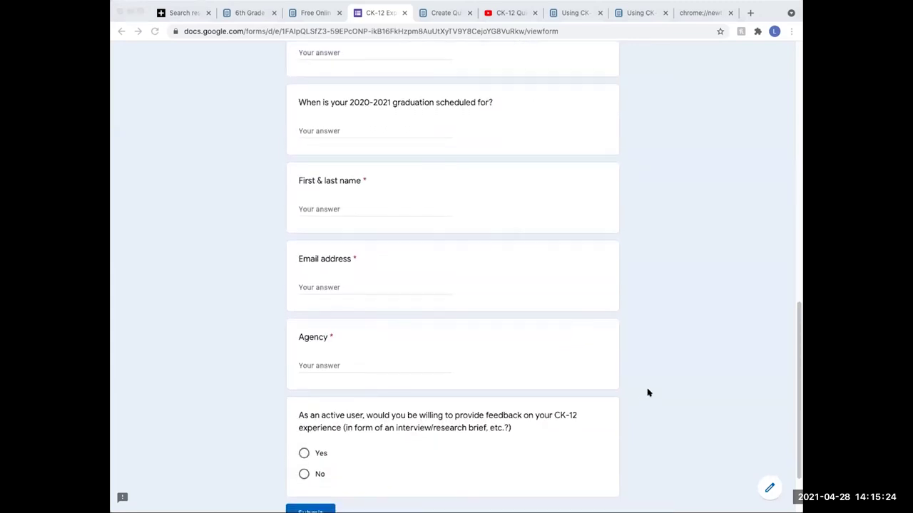
scroll(648, 393, "up", 1)
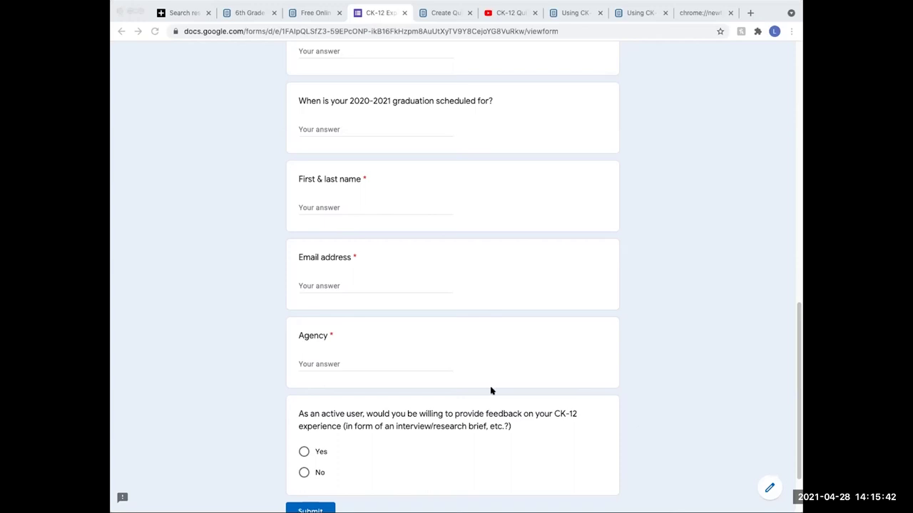
scroll(566, 370, "up", 1)
scroll(565, 370, "up", 3)
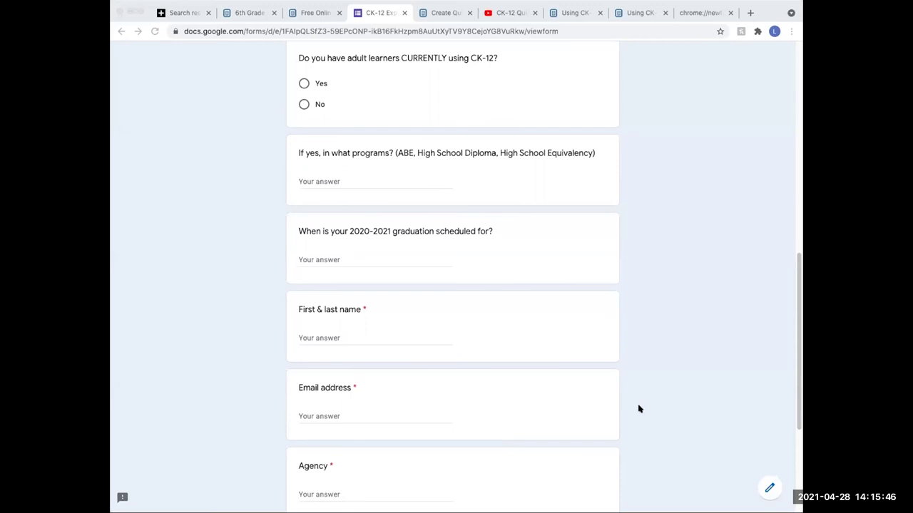
scroll(639, 409, "up", 6)
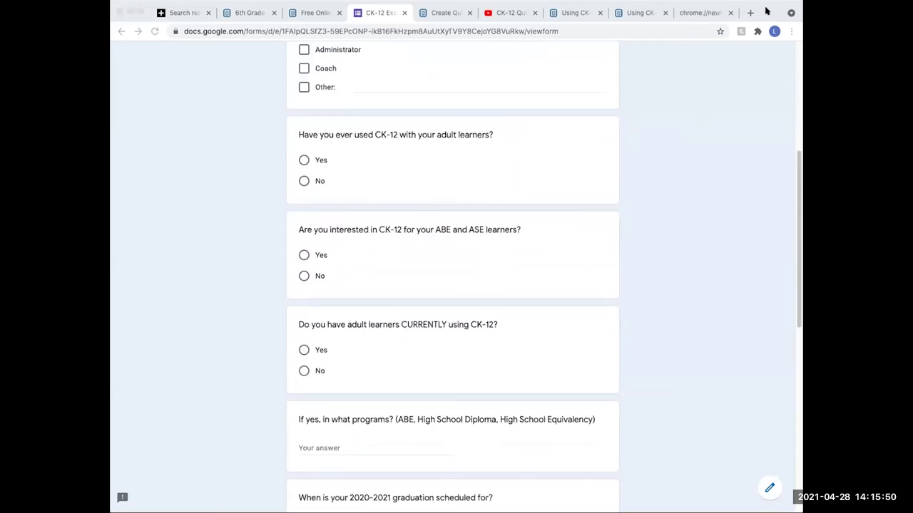
left_click(767, 11)
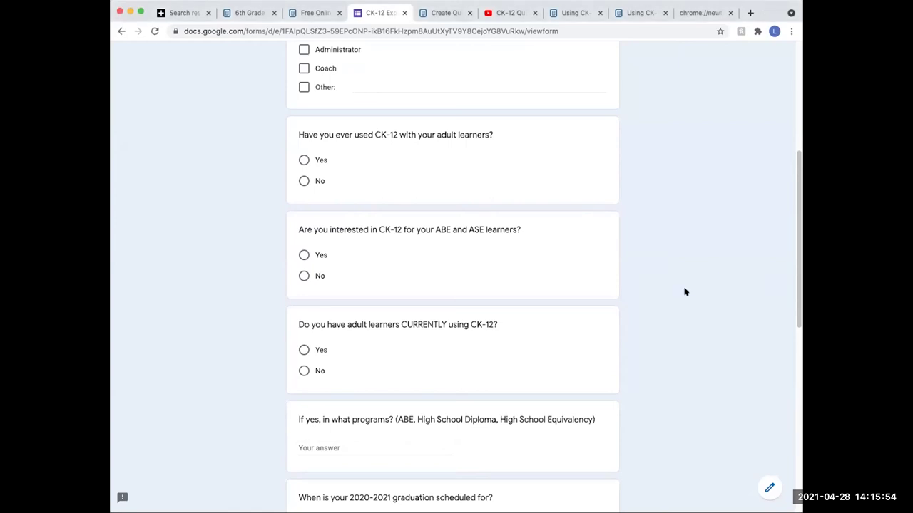
scroll(684, 292, "up", 6)
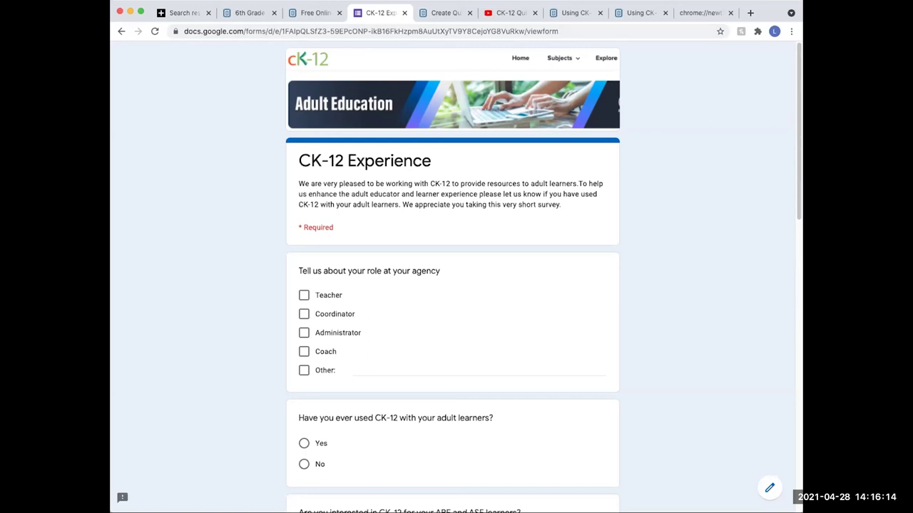
left_click(246, 13)
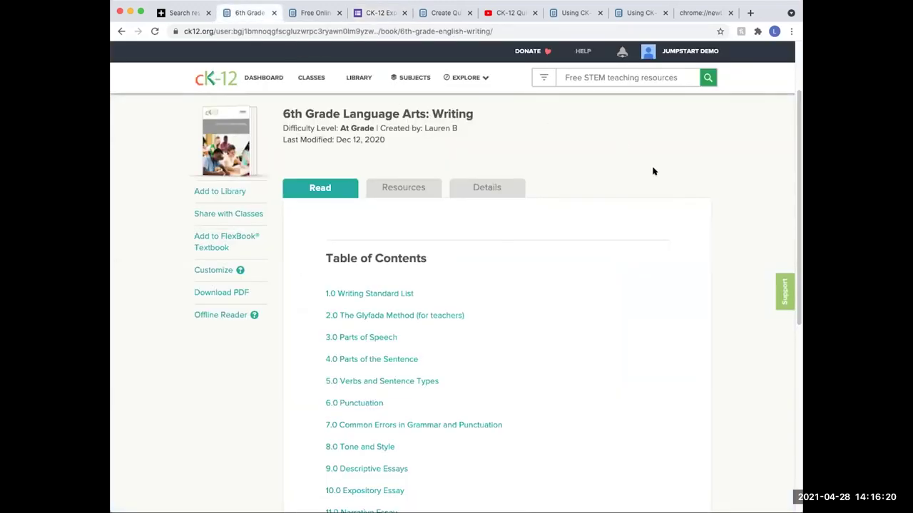
left_click(576, 79)
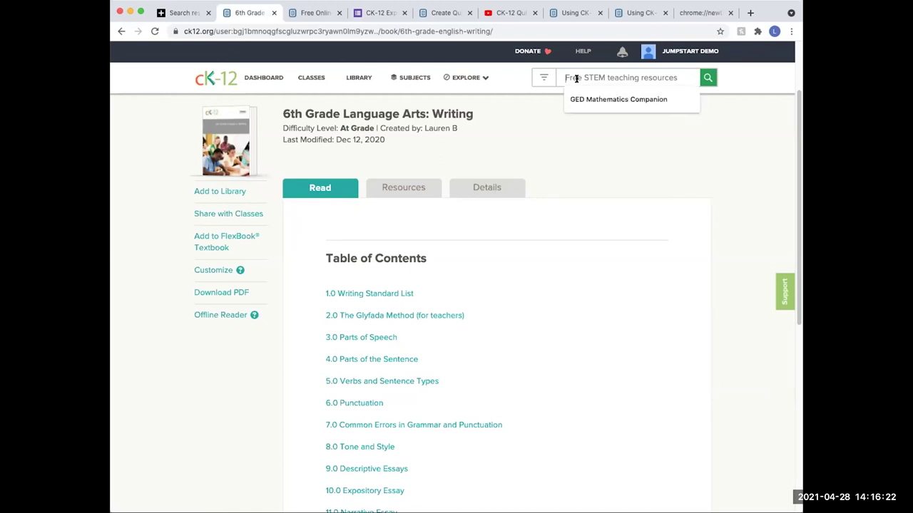
left_click(710, 136)
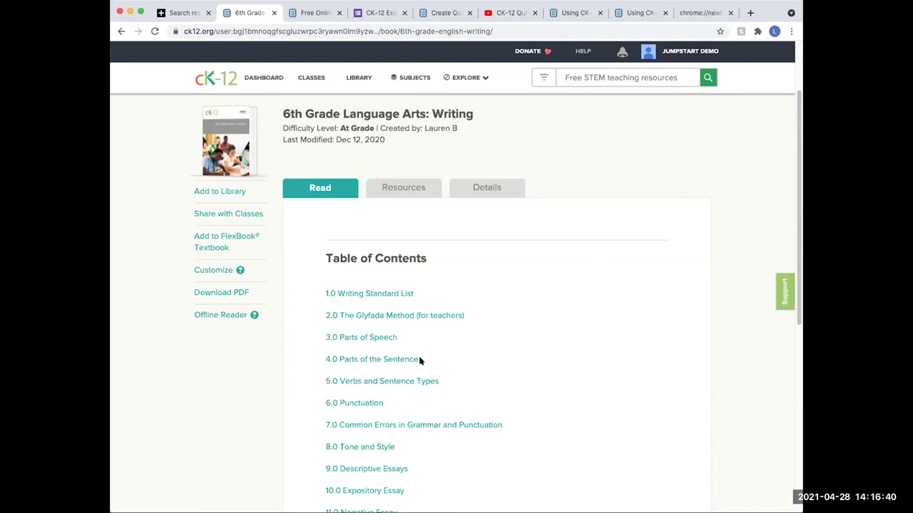
left_click(392, 294)
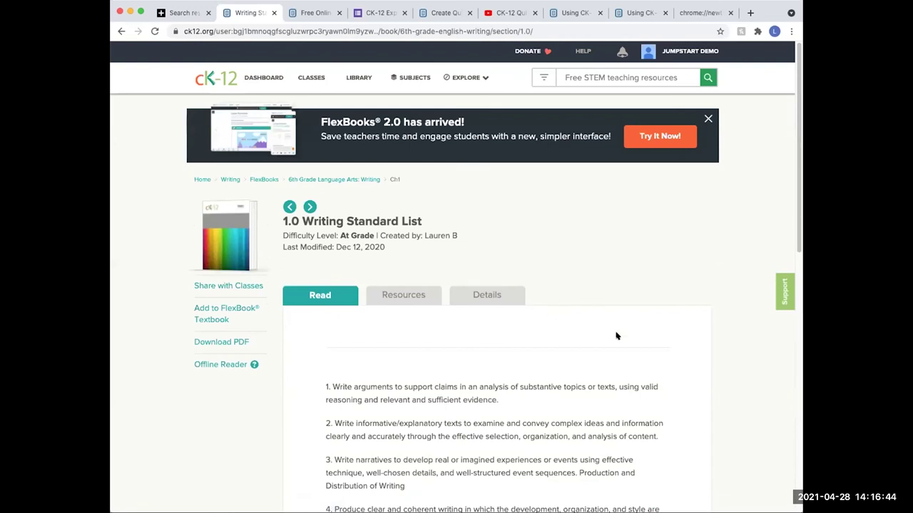
scroll(644, 337, "down", 3)
scroll(642, 335, "down", 3)
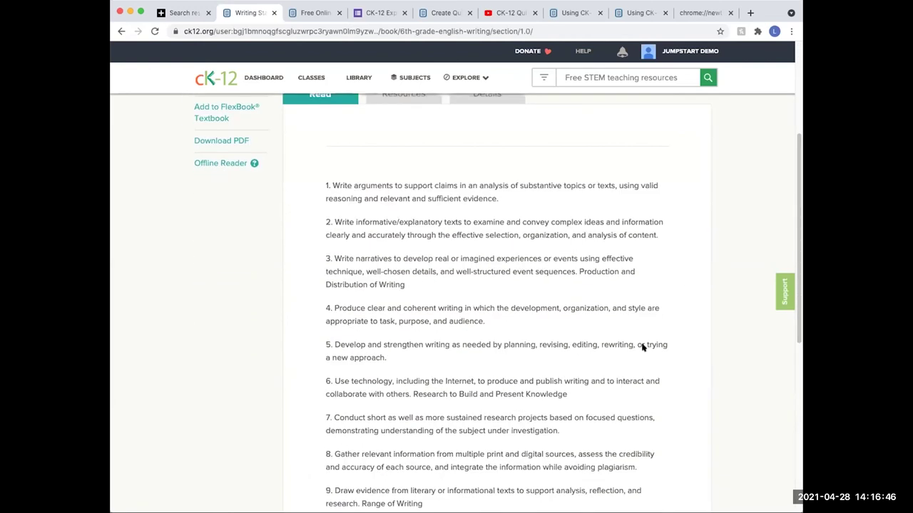
scroll(634, 435, "down", 6)
scroll(693, 464, "down", 3)
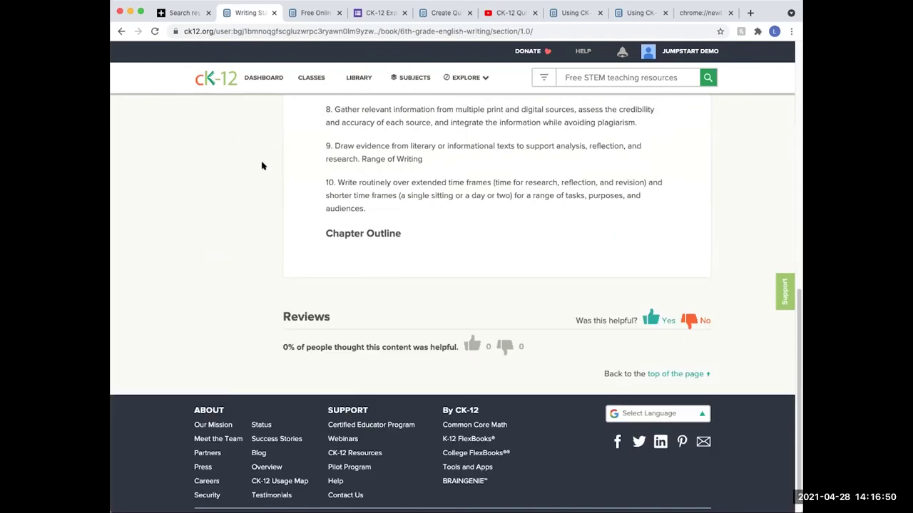
scroll(262, 173, "up", 6)
scroll(264, 179, "up", 8)
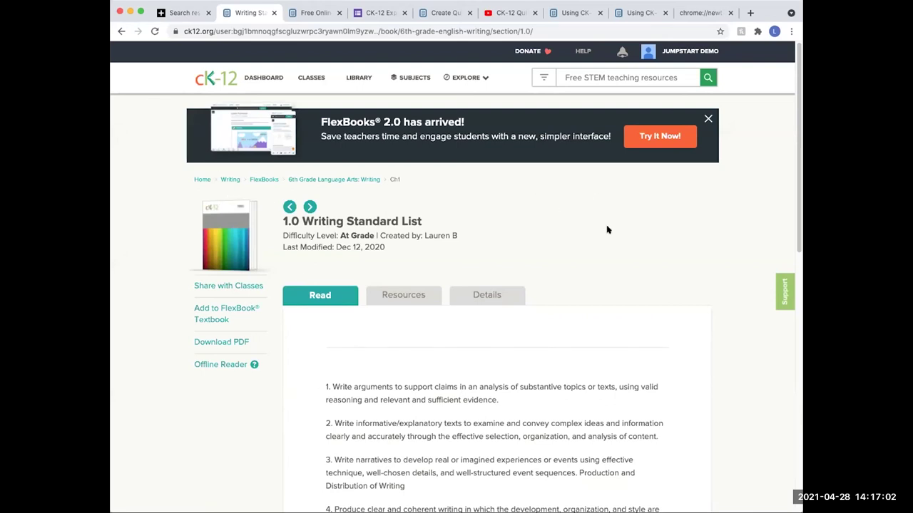
Step: Return to the Writing book's table of contents and choose Add to FlexBook® Textbook
left_click(284, 209)
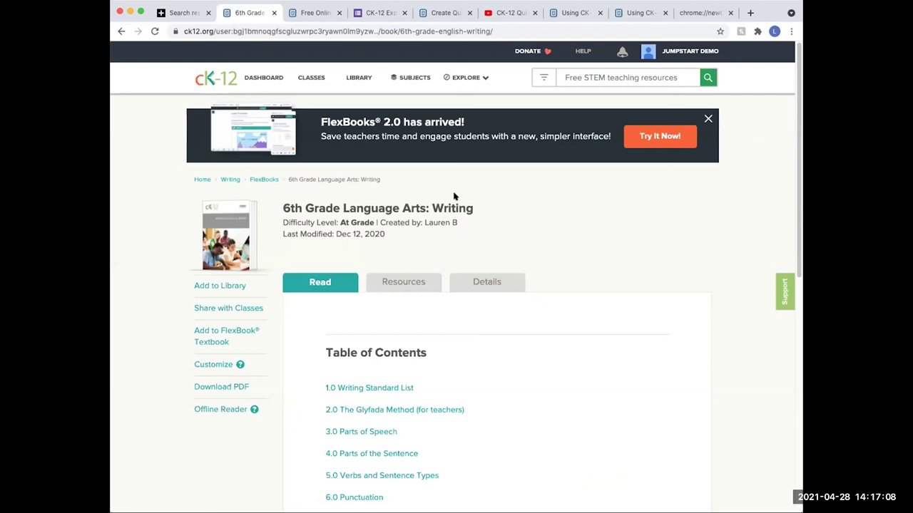
scroll(316, 328, "down", 1)
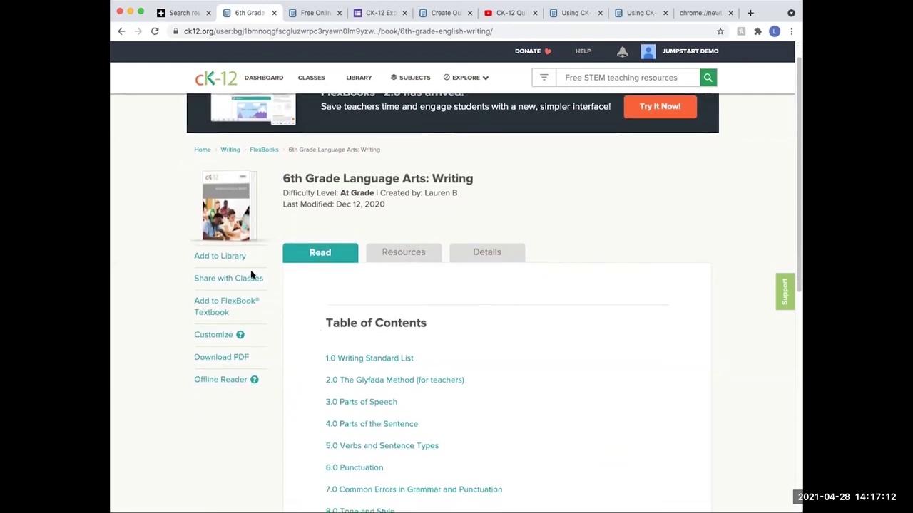
left_click(211, 303)
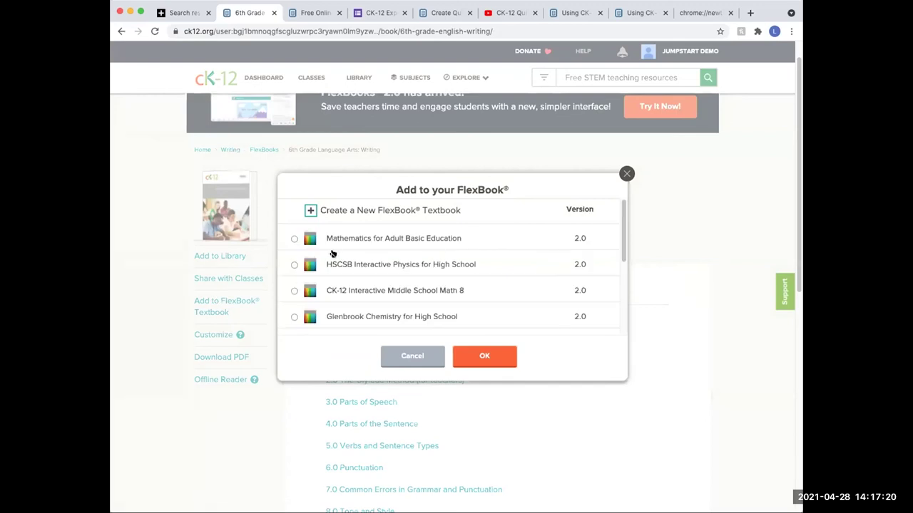
Step: Create a new FlexBook 2.0 titled 'ABE Language Arts' containing the Writing book
left_click(308, 211)
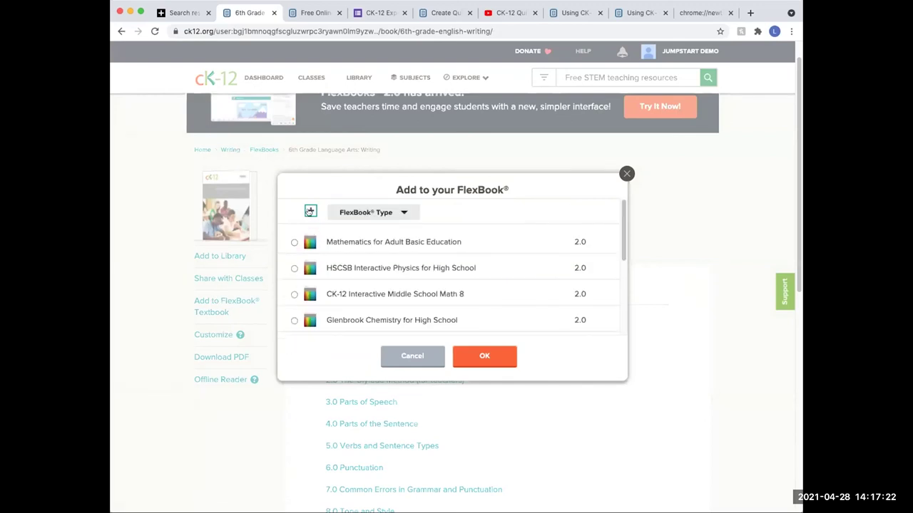
left_click(410, 211)
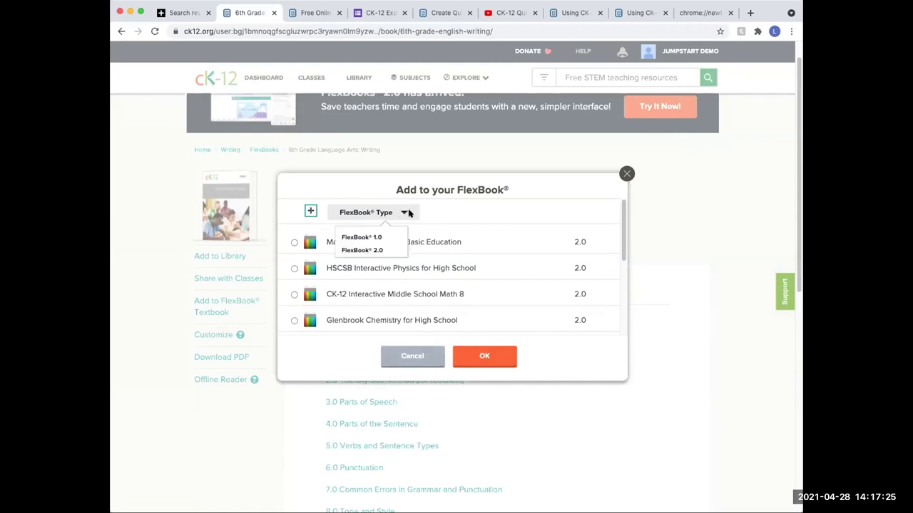
left_click(387, 251)
double_click(366, 212)
type("ABE Langu")
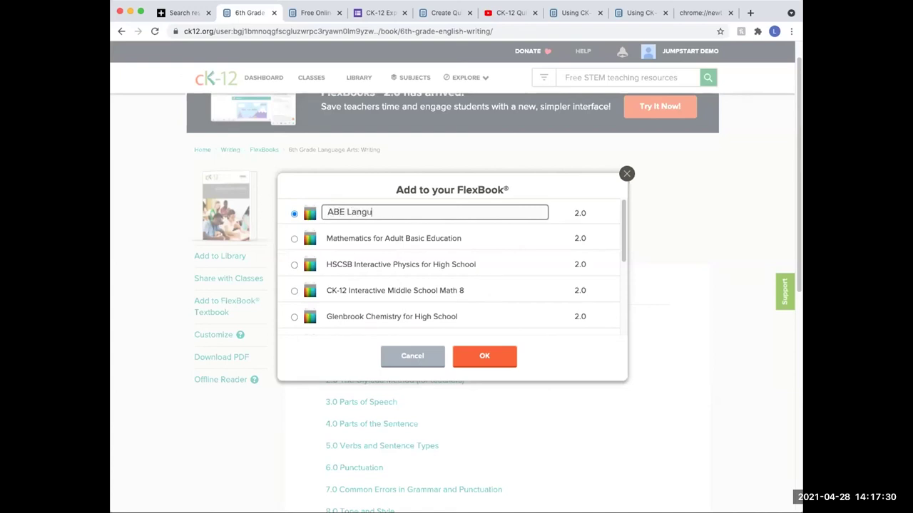
type("age Arts")
left_click(485, 357)
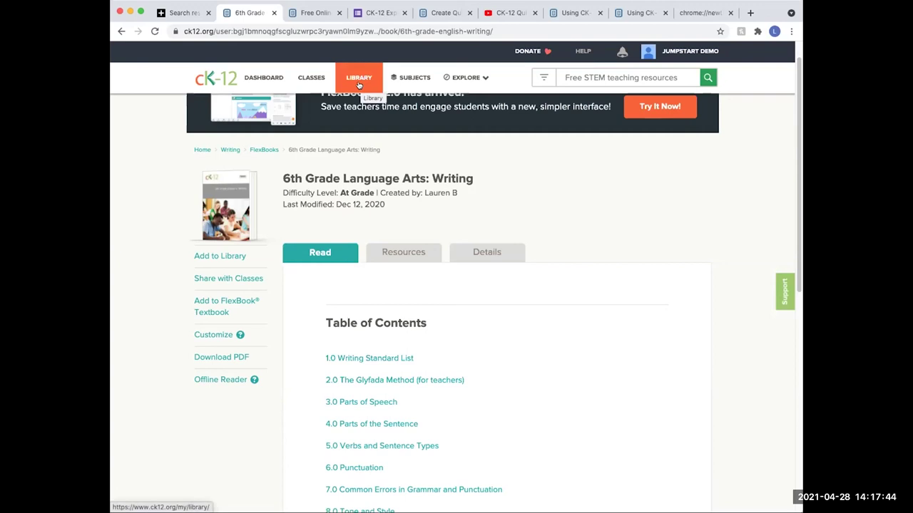
Step: Open the ABE Language Arts FlexBook from the Library
left_click(359, 78)
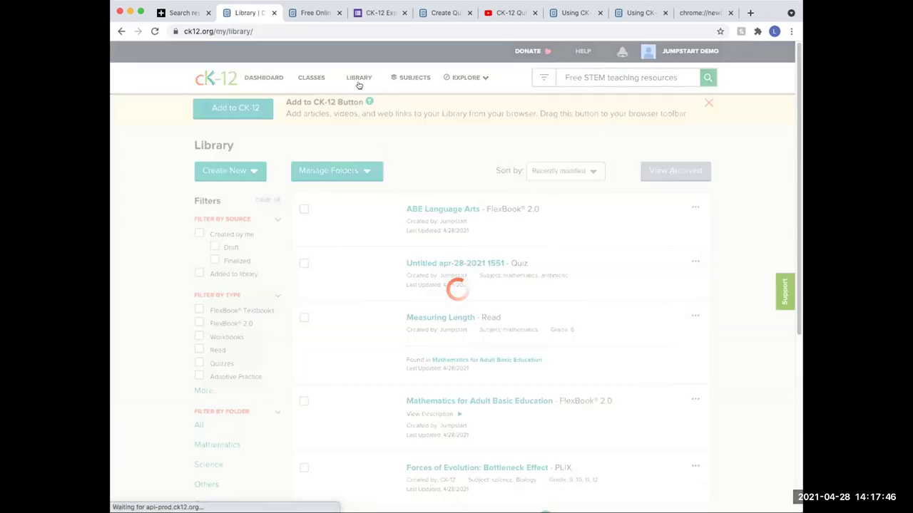
left_click(448, 209)
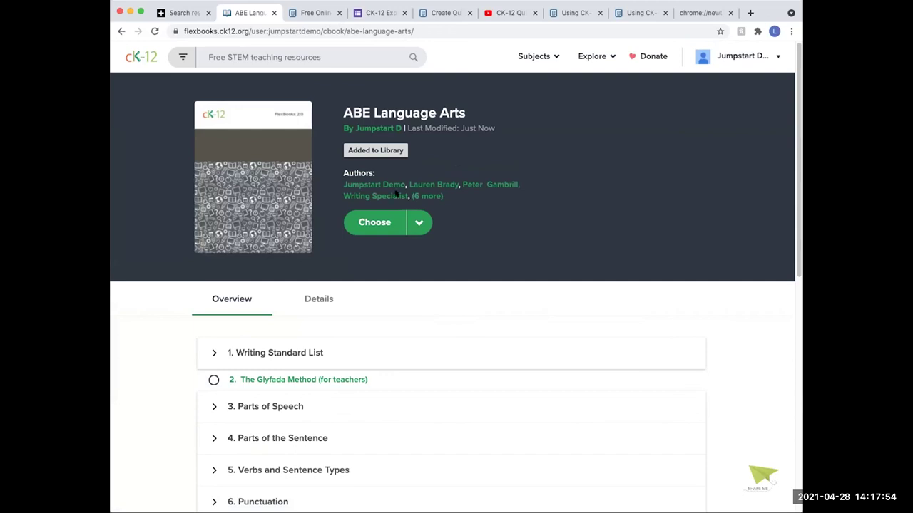
scroll(250, 247, "down", 2)
scroll(250, 247, "down", 2)
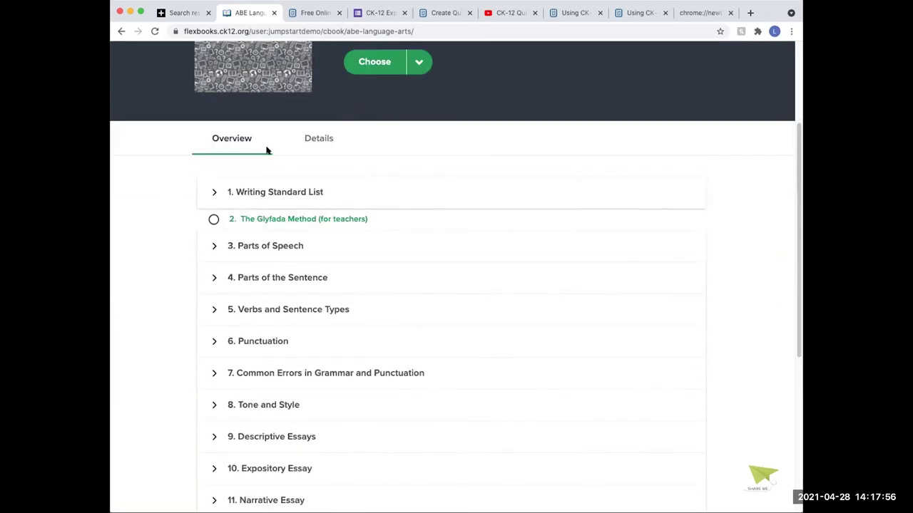
Step: Expand Parts of Speech, browse the 14 chapters, and show the Choose actions menu
left_click(209, 247)
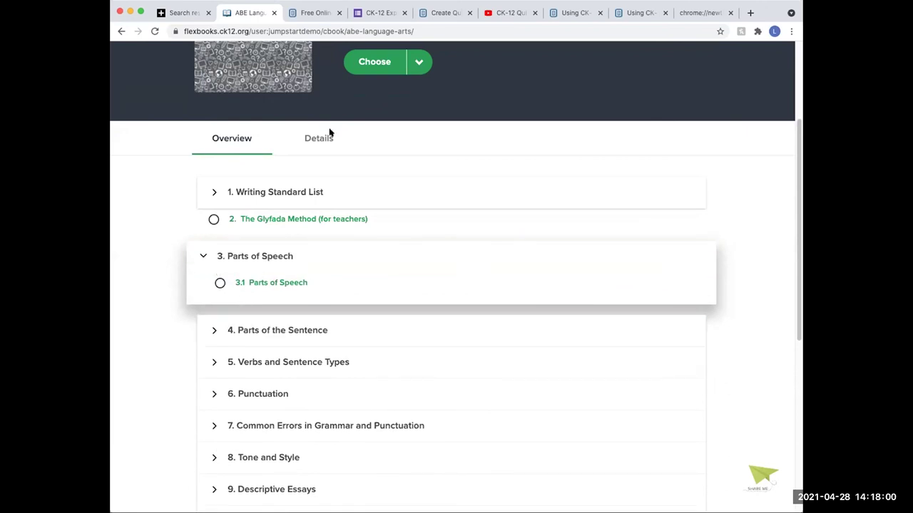
scroll(214, 284, "down", 5)
scroll(212, 282, "down", 1)
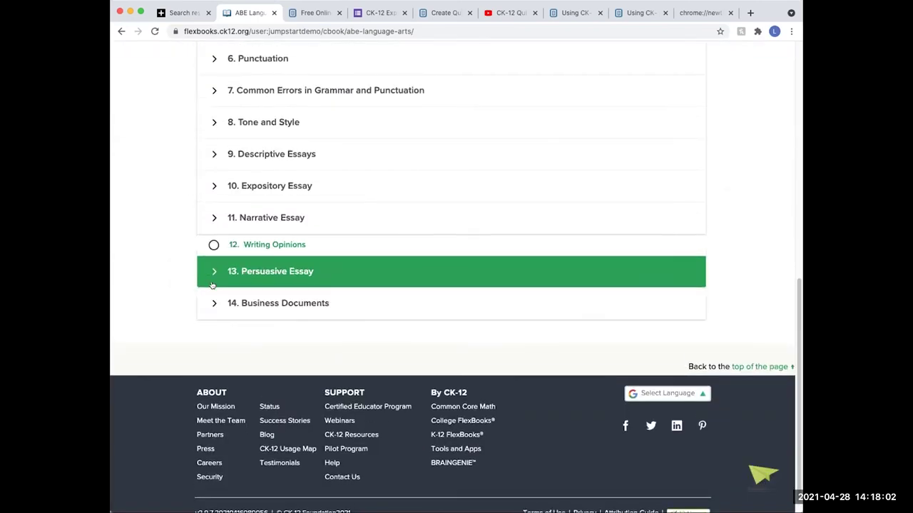
scroll(217, 280, "up", 8)
left_click(417, 171)
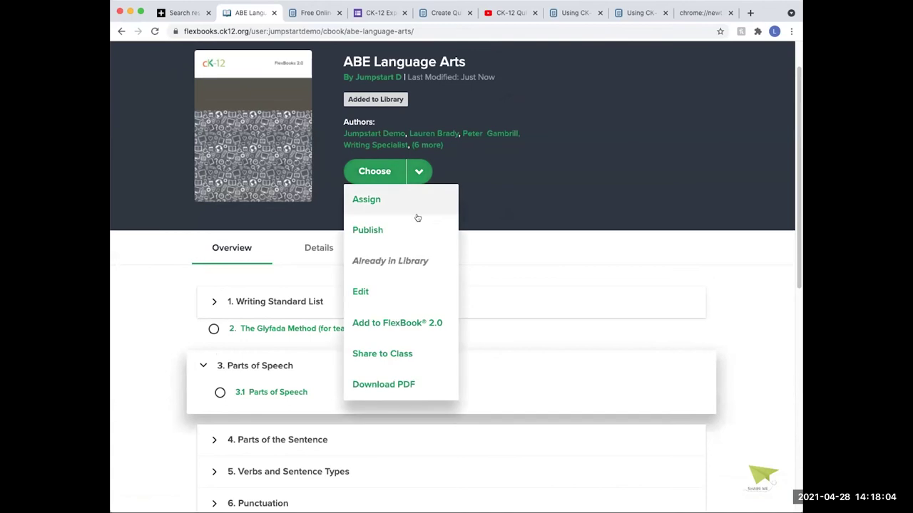
Step: Remove the Punctuation chapter in the editor, then leave unsaved for the CK-12 home page
left_click(375, 290)
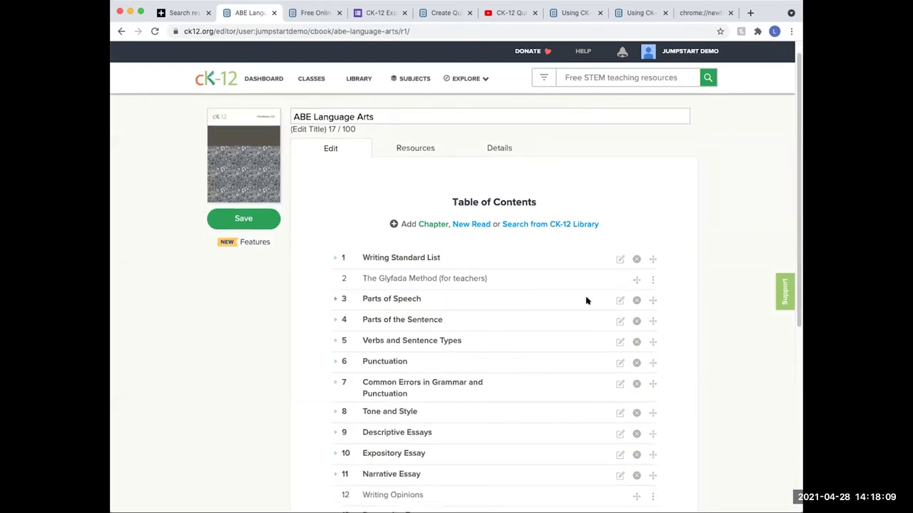
left_click(636, 362)
left_click(485, 306)
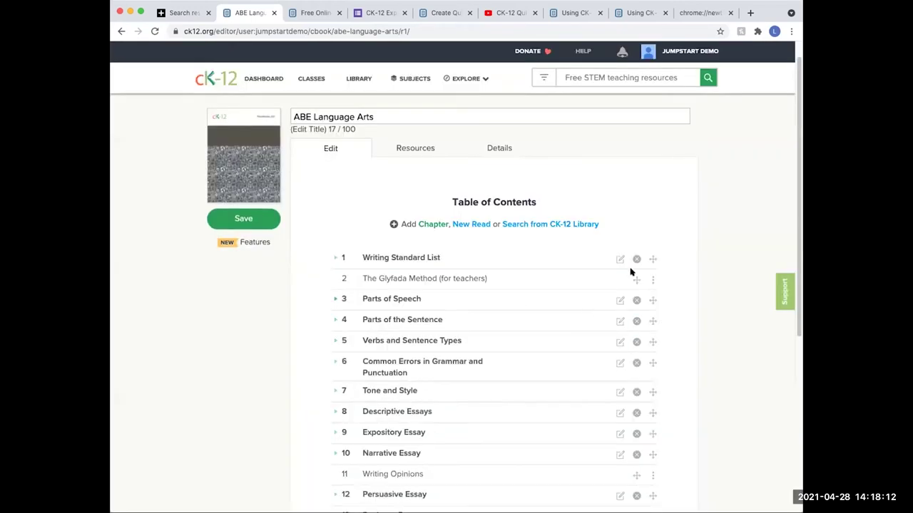
left_click(335, 320)
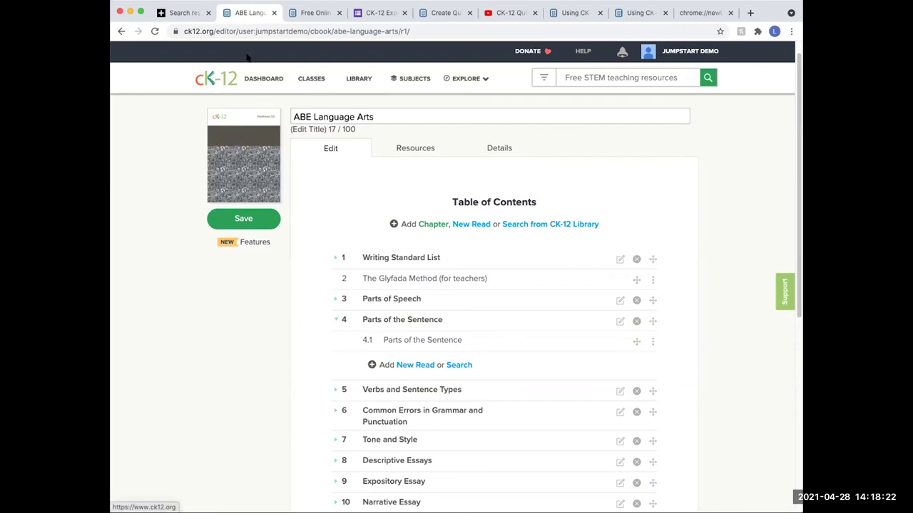
left_click(232, 77)
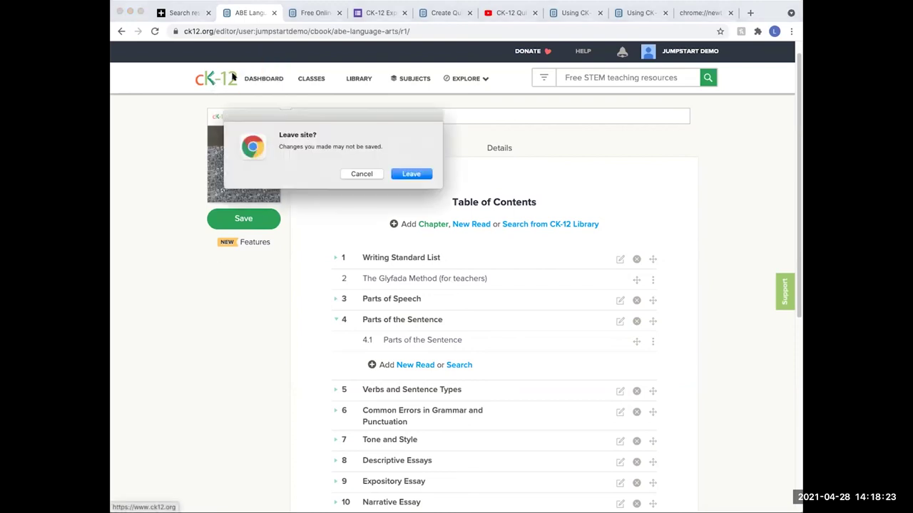
left_click(411, 175)
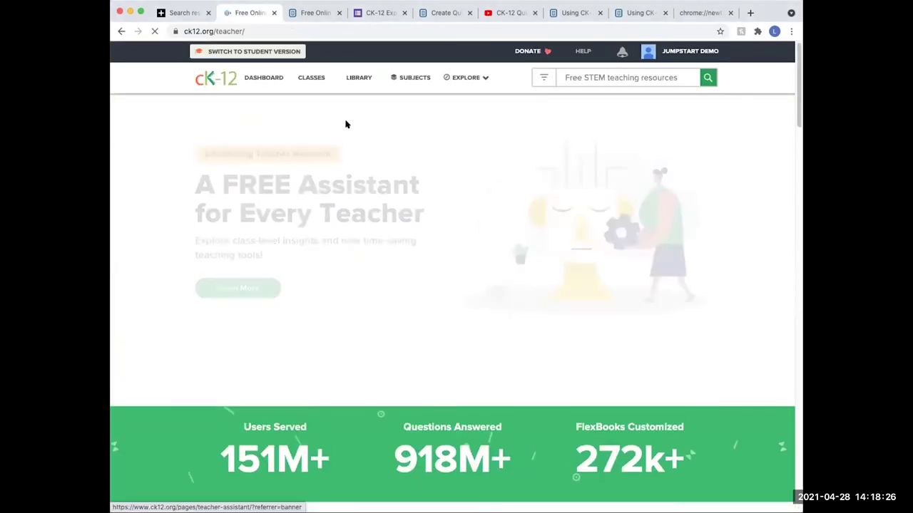
Step: Create an Untitled FlexBook 2.0 via Create New, then abandon it for the Library
left_click(362, 85)
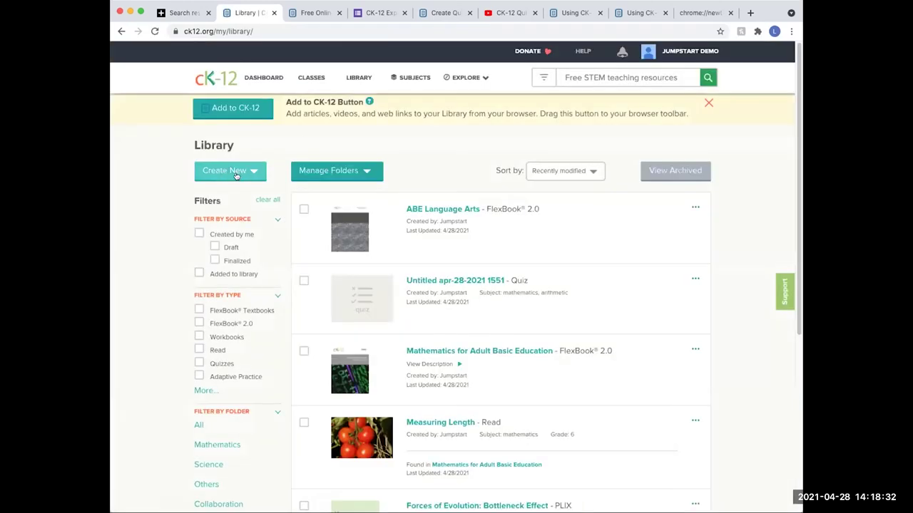
left_click(253, 172)
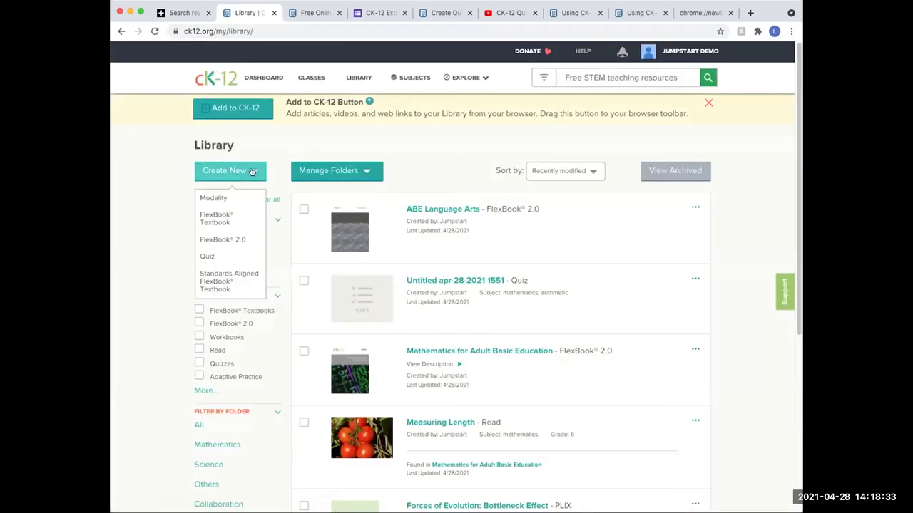
left_click(218, 241)
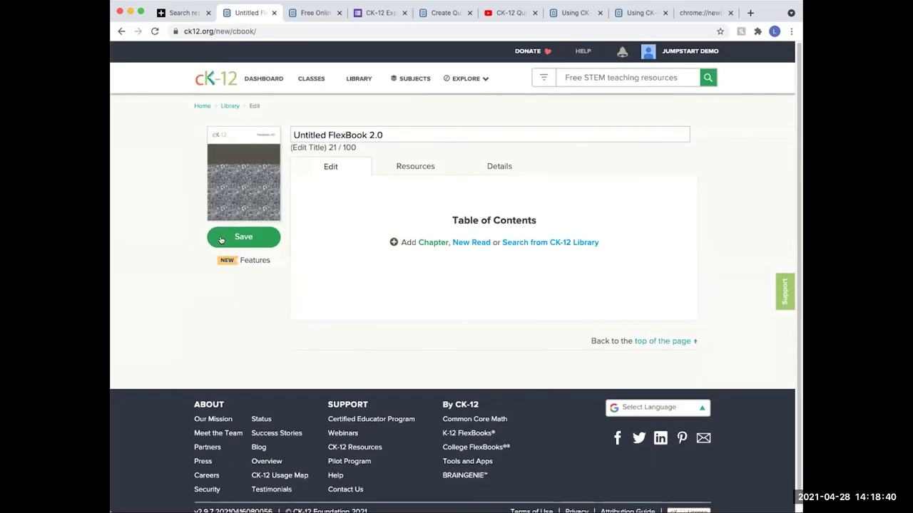
left_click_drag(399, 133, 290, 134)
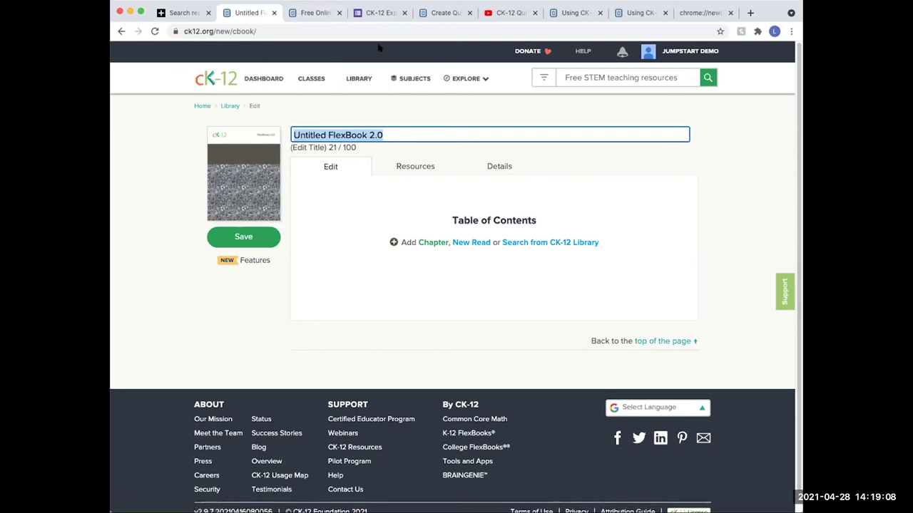
left_click(358, 77)
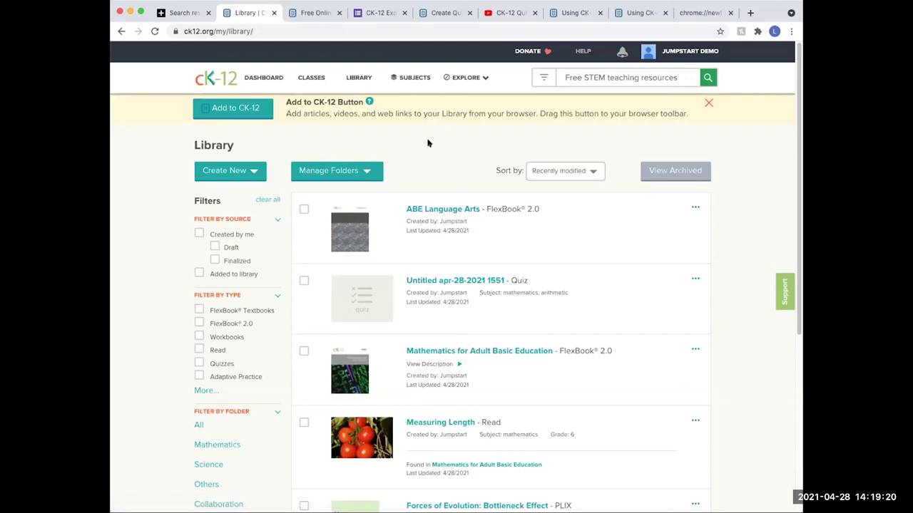
Step: Open the ABE Language Arts FlexBook in the editor
left_click(456, 209)
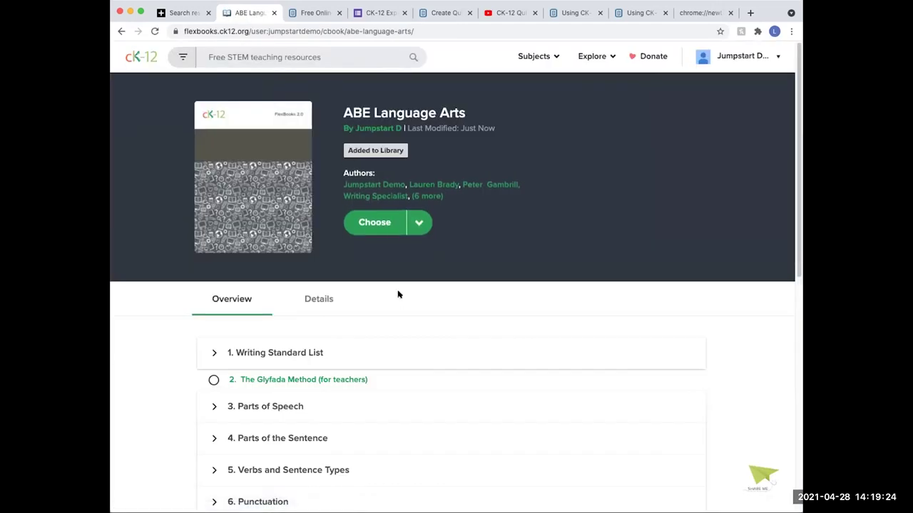
left_click(419, 223)
left_click(379, 343)
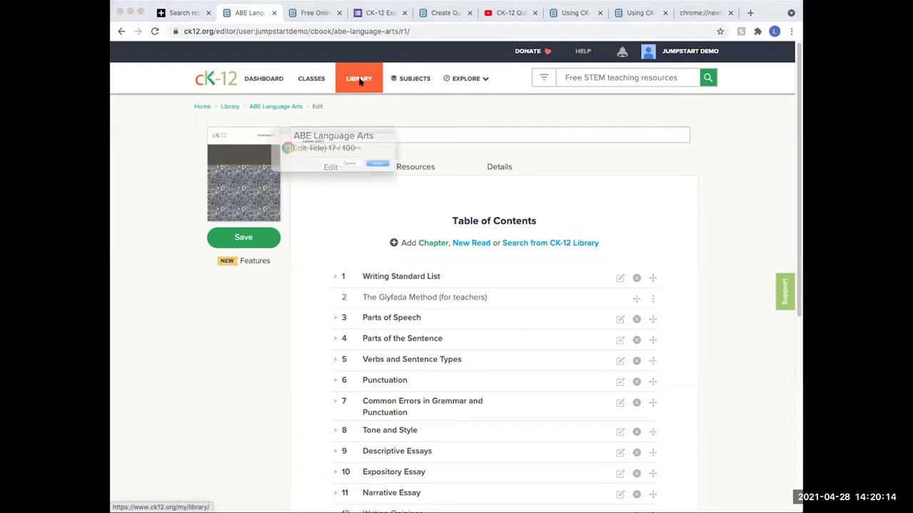
Step: Leave the editor without saving and start a new quiz from the library
left_click(360, 82)
left_click(409, 174)
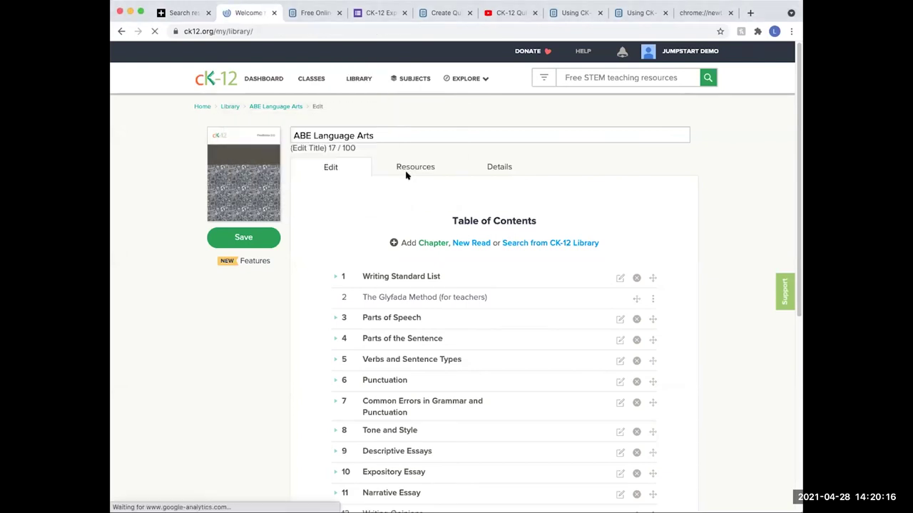
left_click(251, 175)
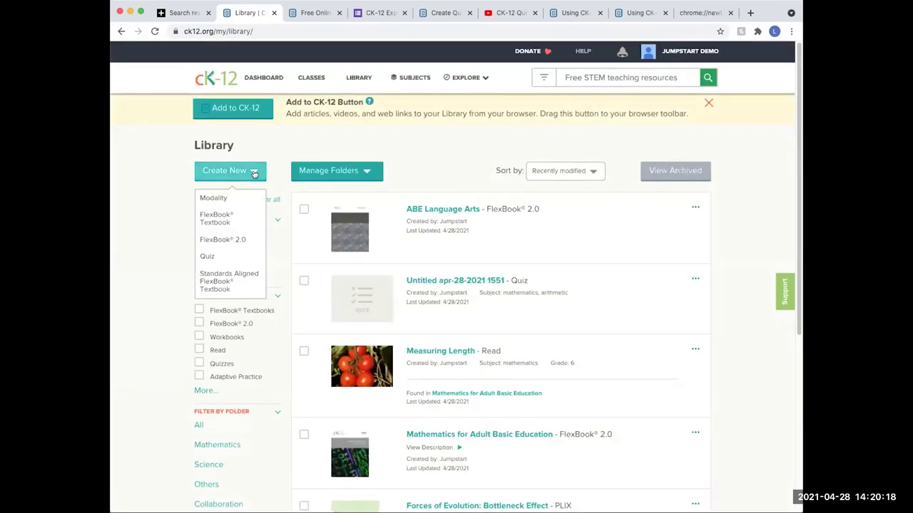
left_click(208, 257)
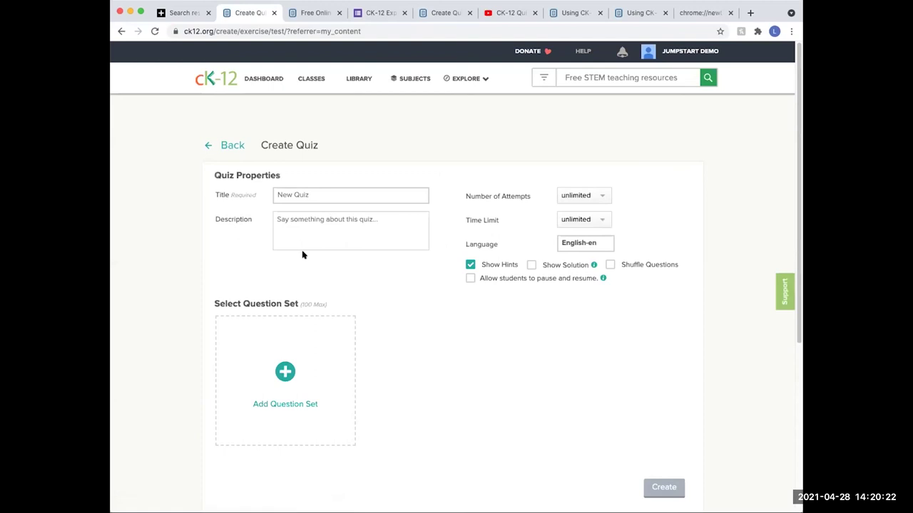
Step: Title the quiz 'Practice' and add the Mathematics > Arithmetic > Decimals 'Overview of Decimals' set
left_click(300, 189)
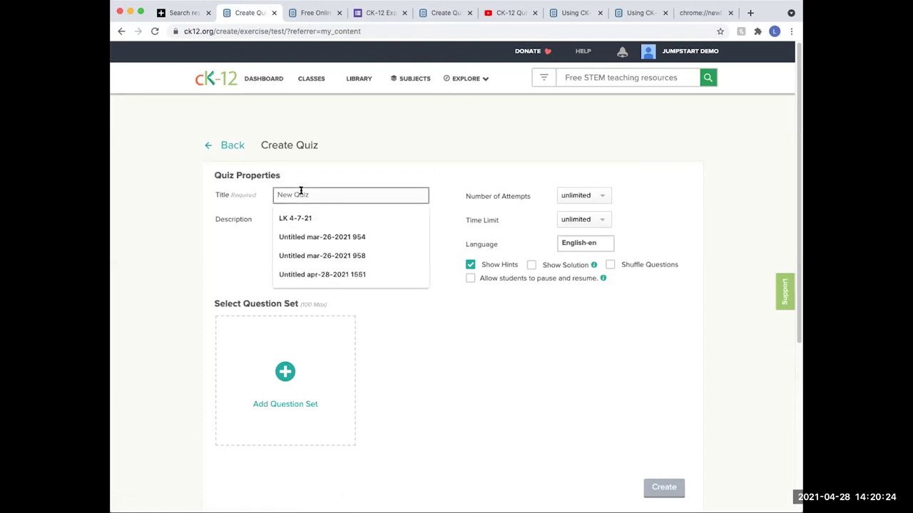
type("Practice")
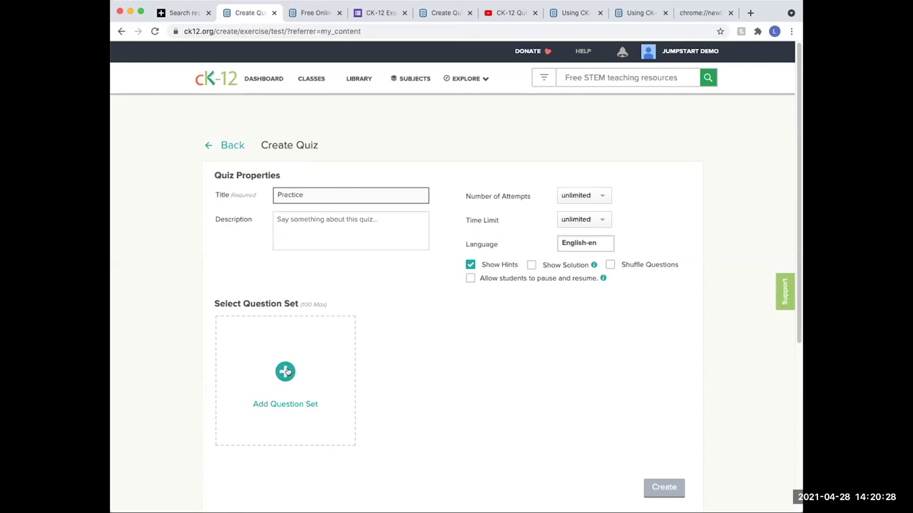
left_click(286, 371)
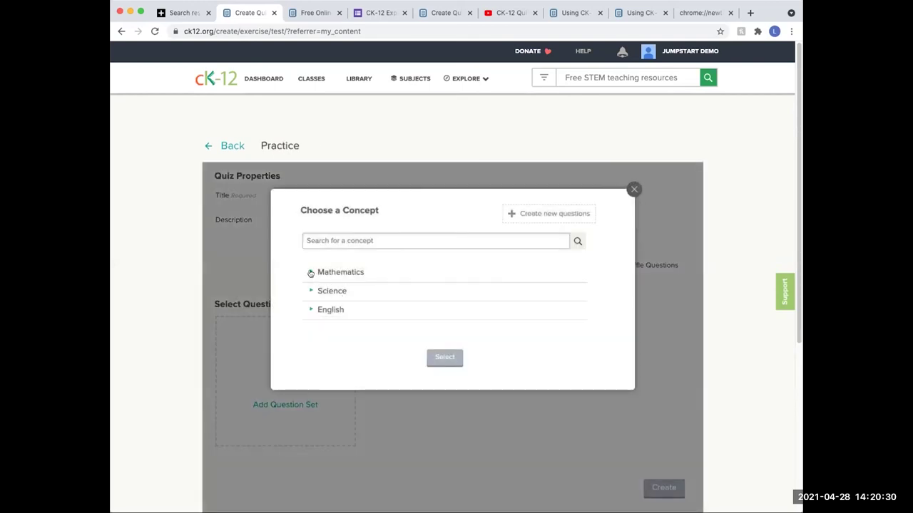
left_click(310, 273)
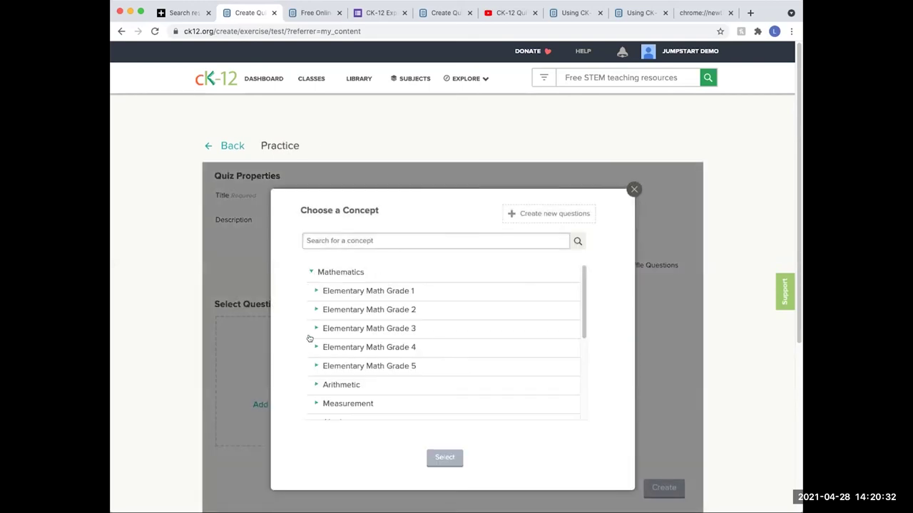
left_click(313, 385)
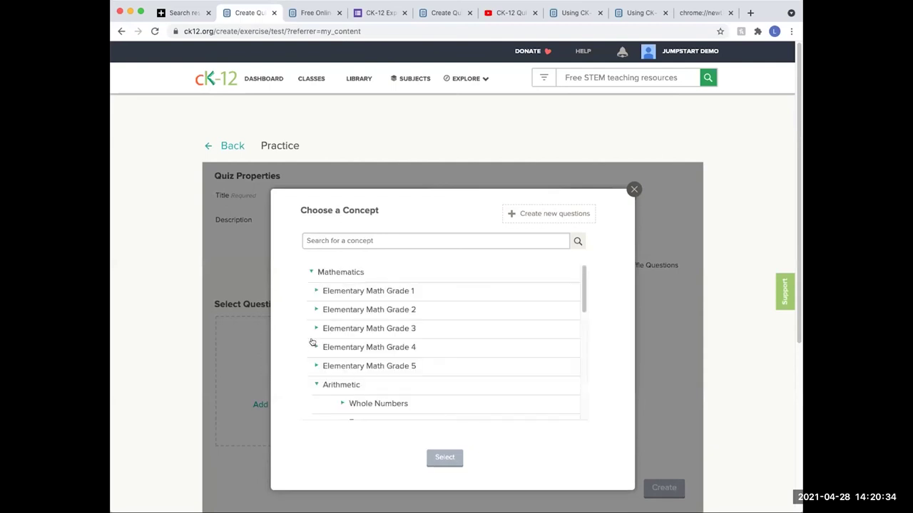
scroll(312, 339, "down", 3)
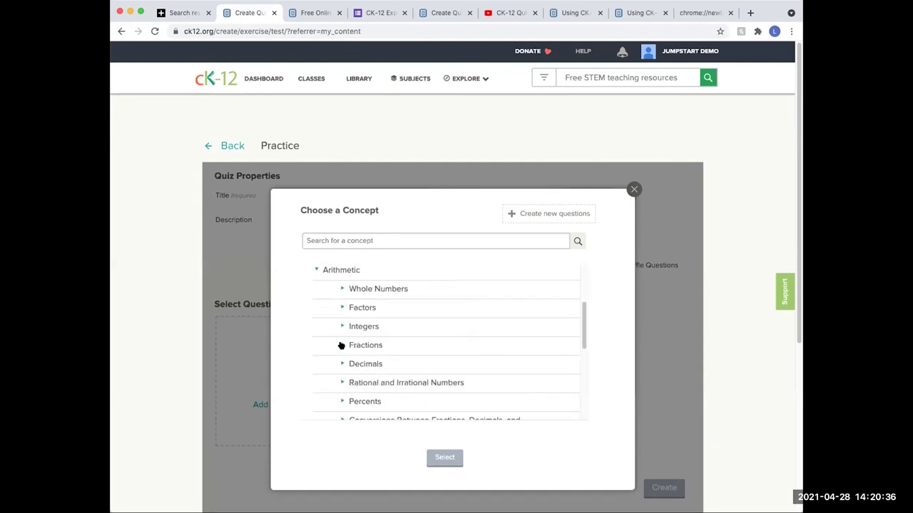
left_click(341, 364)
scroll(340, 363, "down", 2)
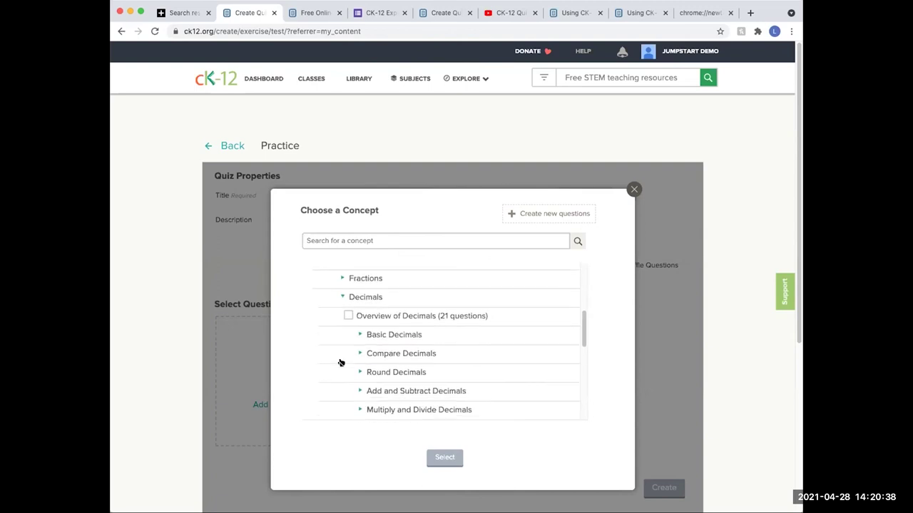
left_click(348, 317)
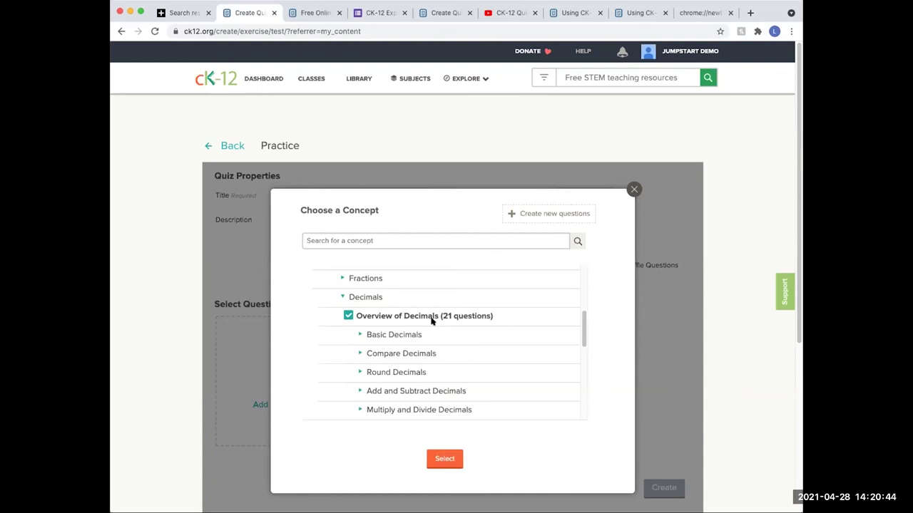
left_click(444, 459)
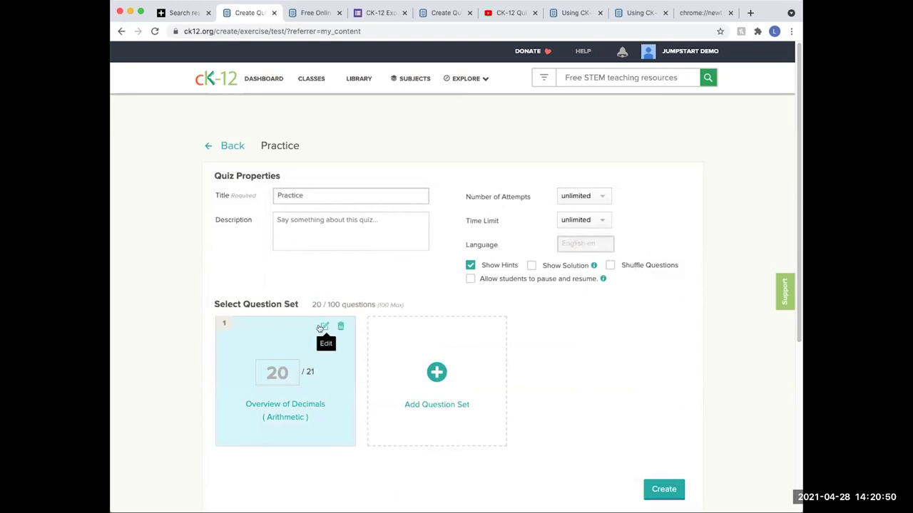
left_click(320, 327)
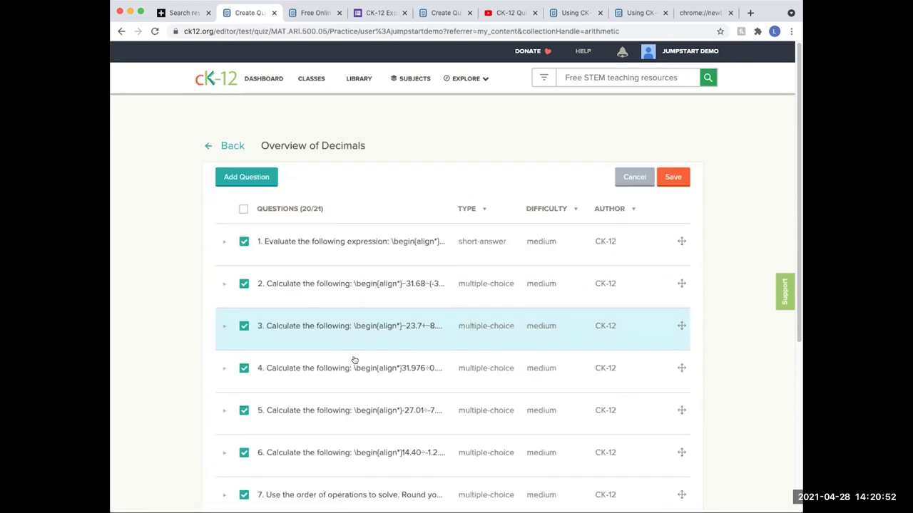
Step: Uncheck questions 1–3 so Overview of Decimals contributes 17 of 21 questions
left_click(225, 268)
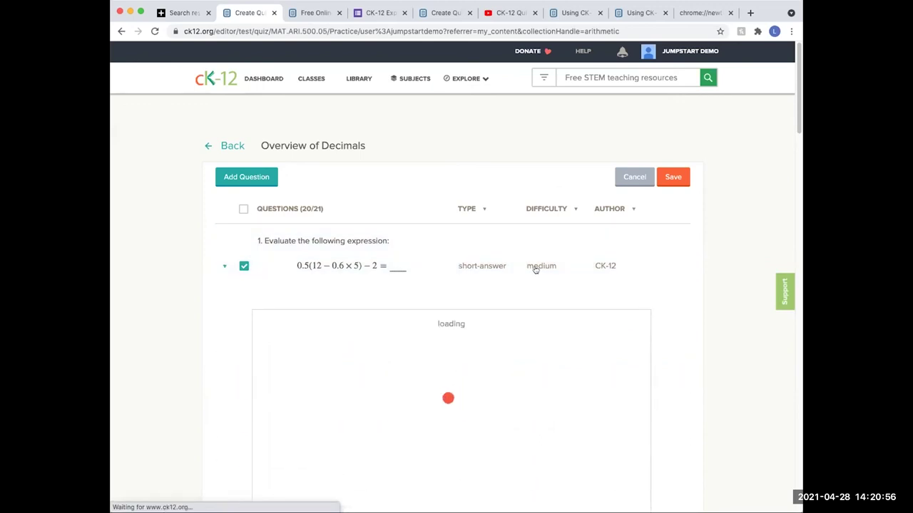
scroll(242, 360, "down", 3)
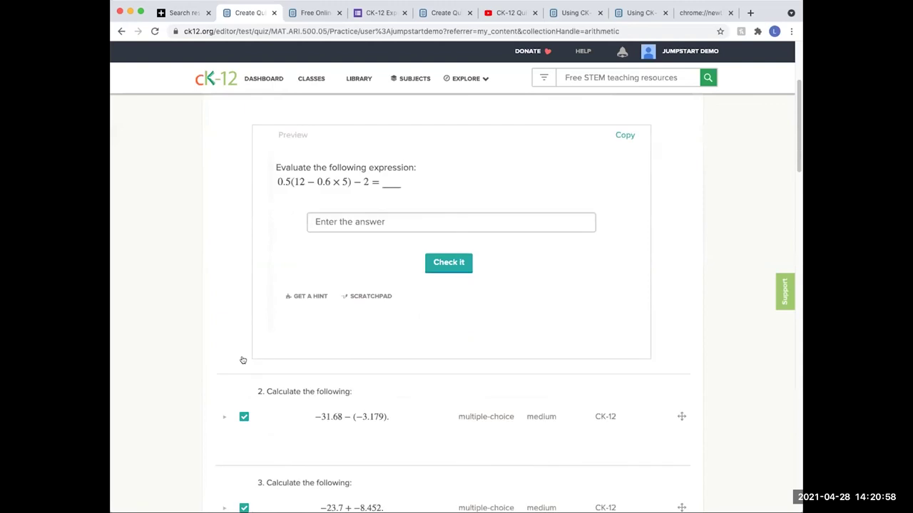
left_click(244, 382)
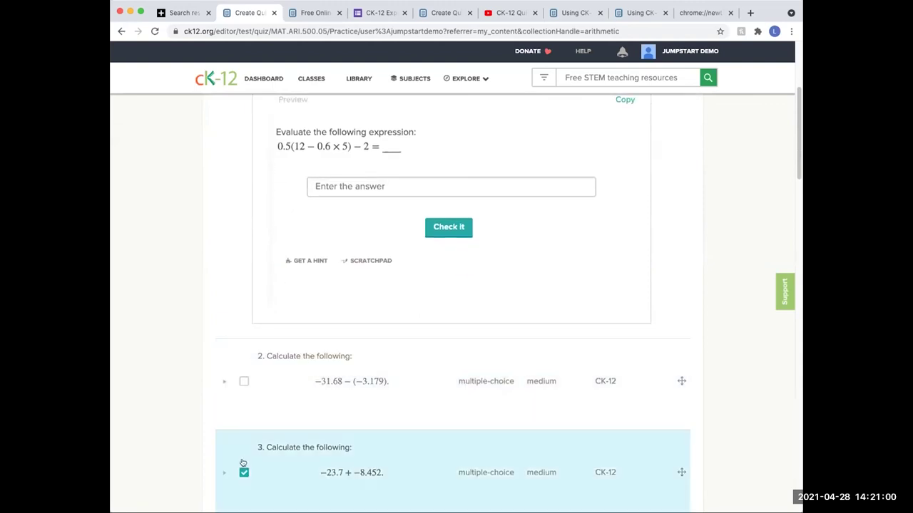
scroll(244, 379, "up", 3)
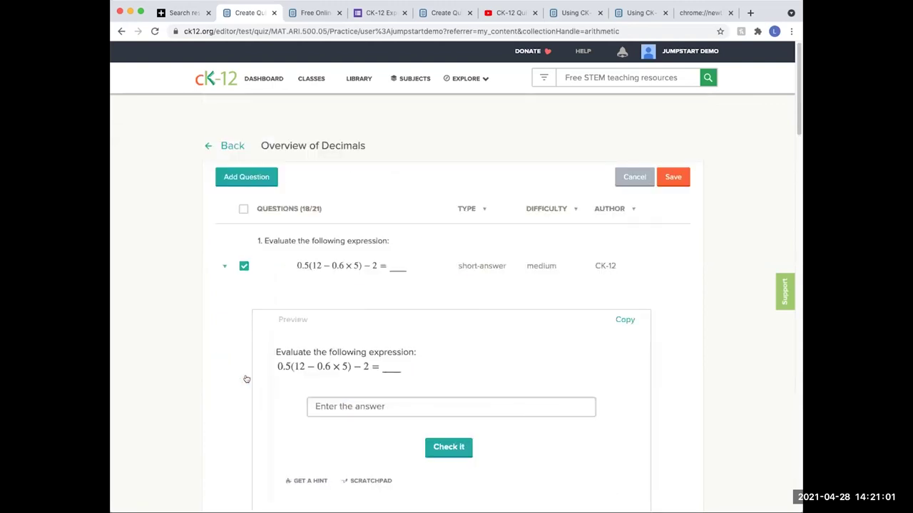
left_click(243, 266)
scroll(264, 325, "down", 4)
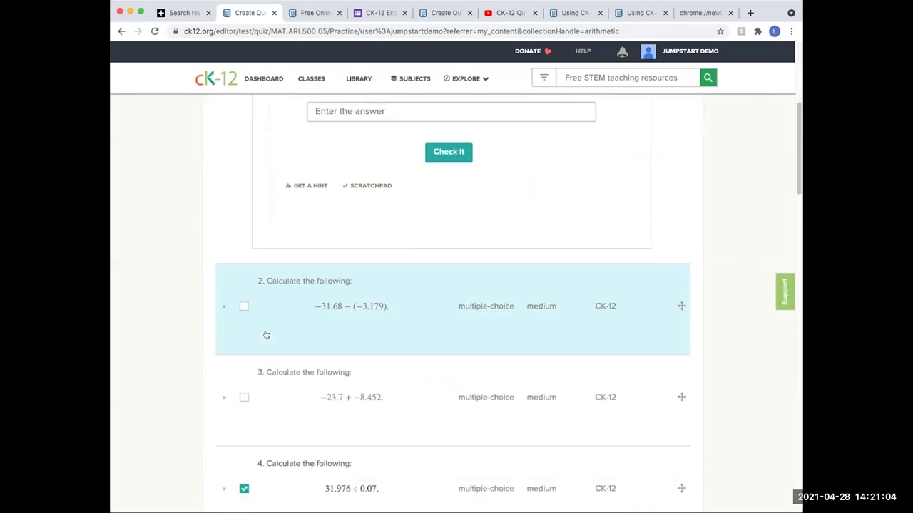
scroll(264, 336, "up", 4)
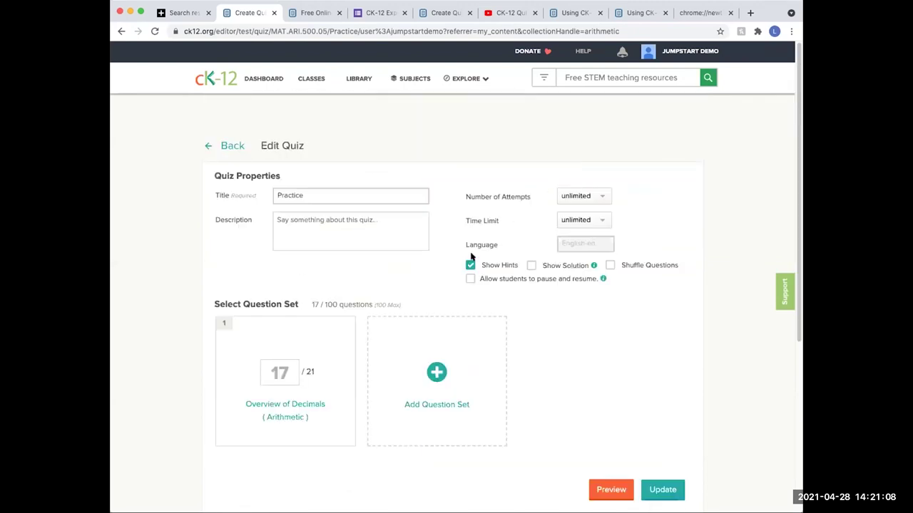
left_click(438, 373)
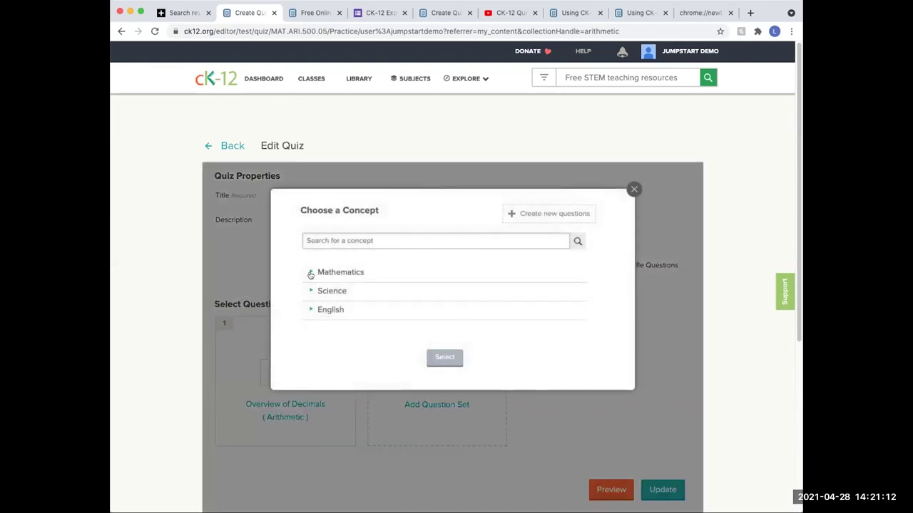
Step: Choose Round Decimal Numbers from Mathematics > Arithmetic > Decimals > Round Decimals
left_click(311, 272)
left_click(313, 385)
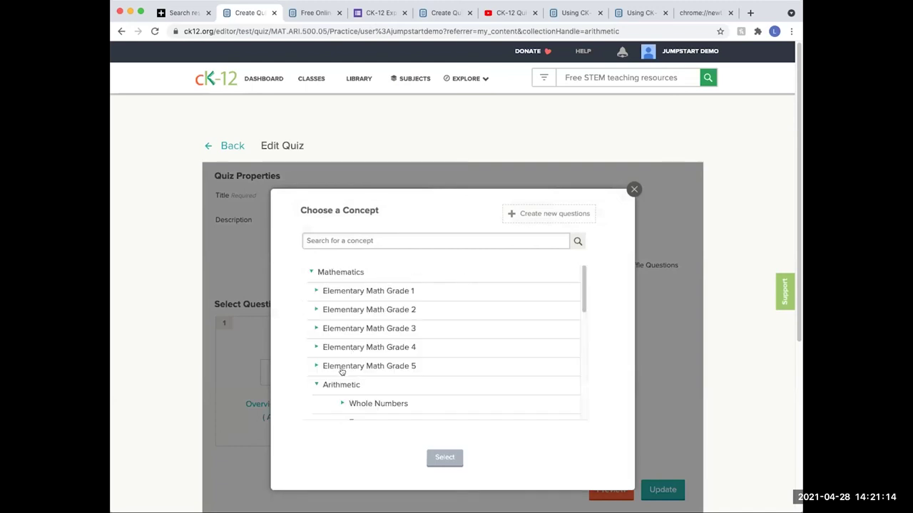
scroll(335, 383, "down", 2)
scroll(343, 392, "down", 3)
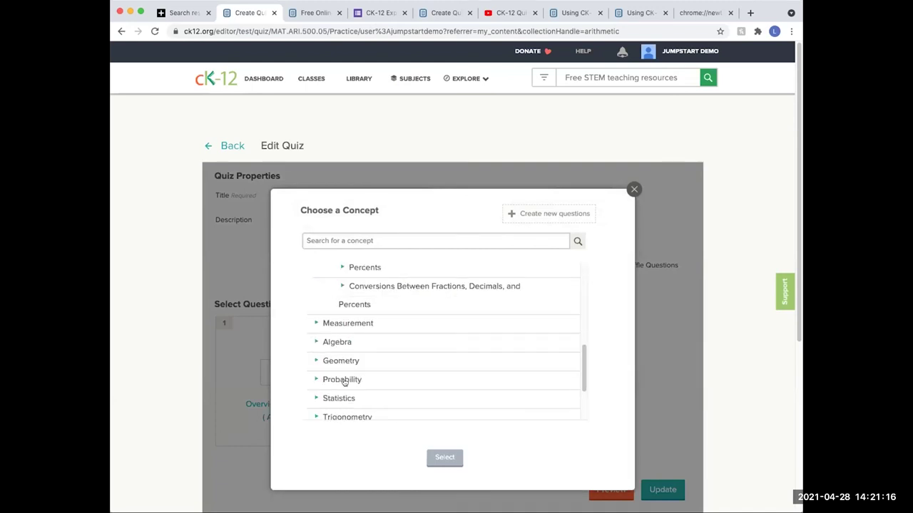
scroll(338, 296, "up", 2)
left_click(342, 286)
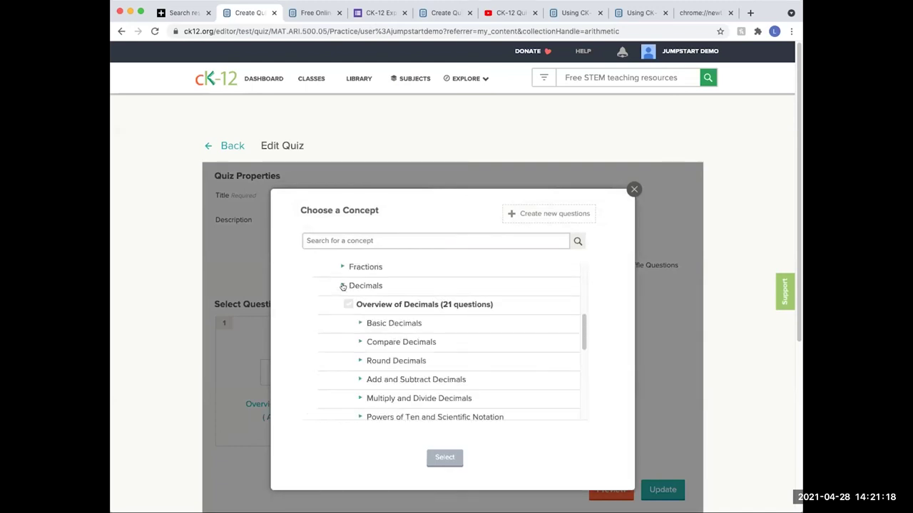
left_click(361, 359)
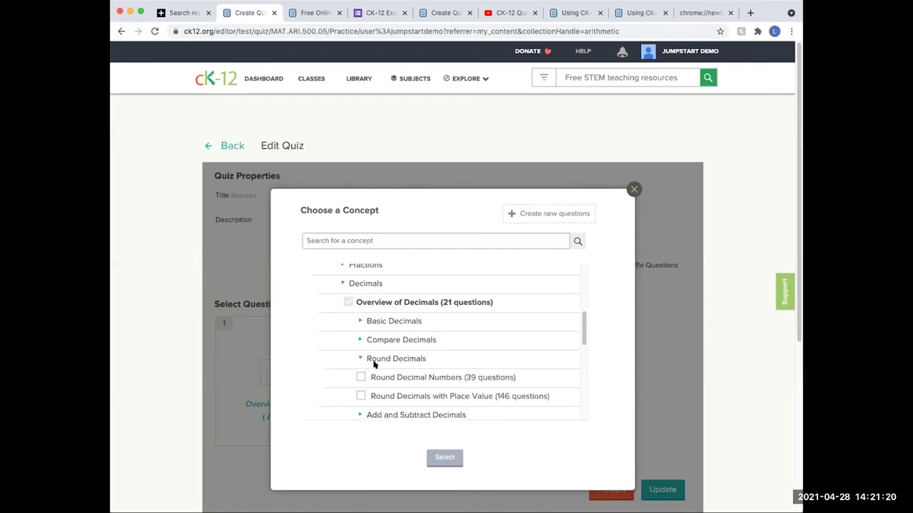
scroll(374, 365, "down", 1)
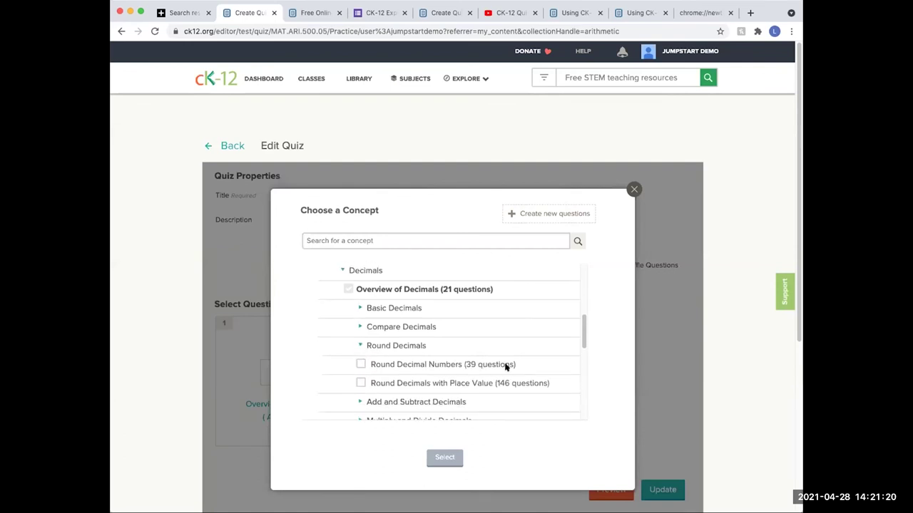
left_click(361, 364)
left_click(456, 459)
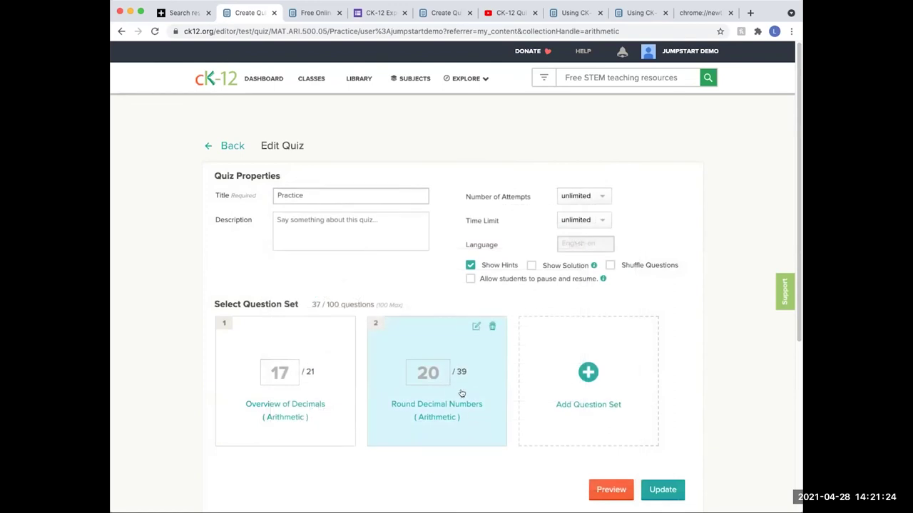
Step: Keep 20 of 39 Round Decimal Numbers questions, bringing the quiz to 37
left_click(473, 327)
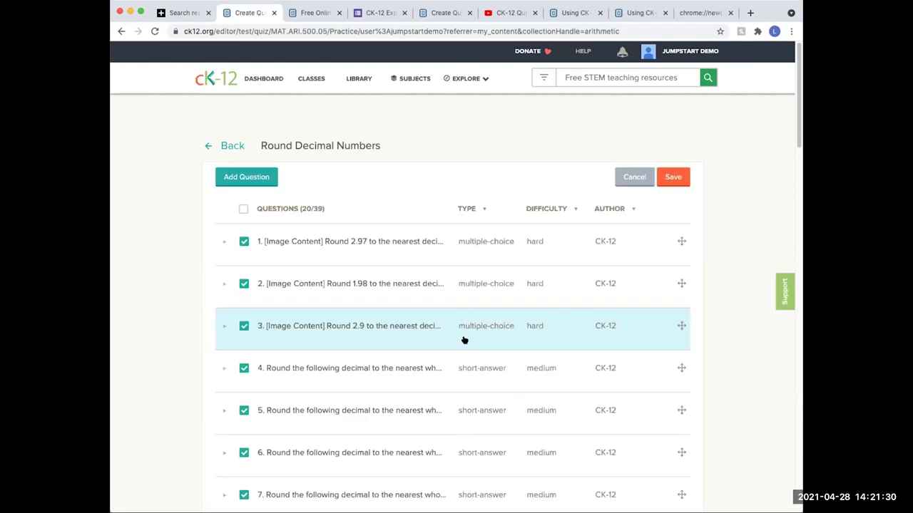
left_click(672, 178)
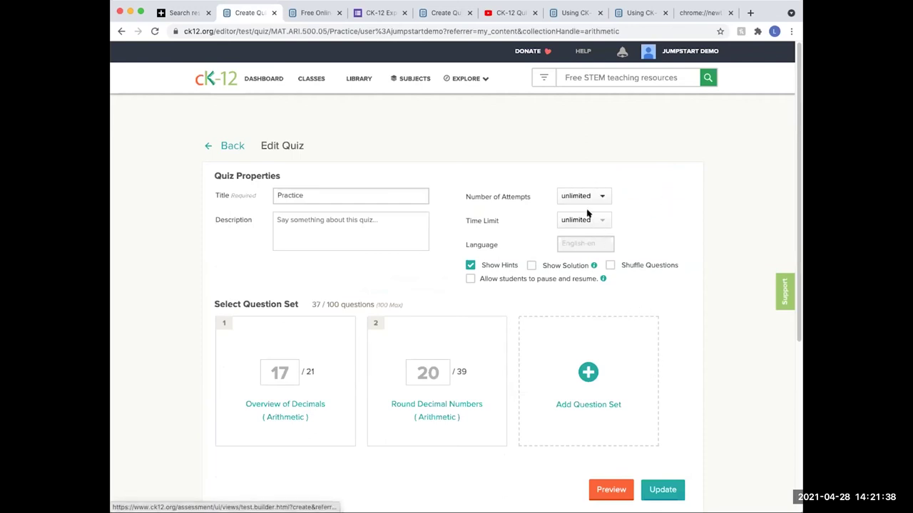
scroll(620, 458, "down", 1)
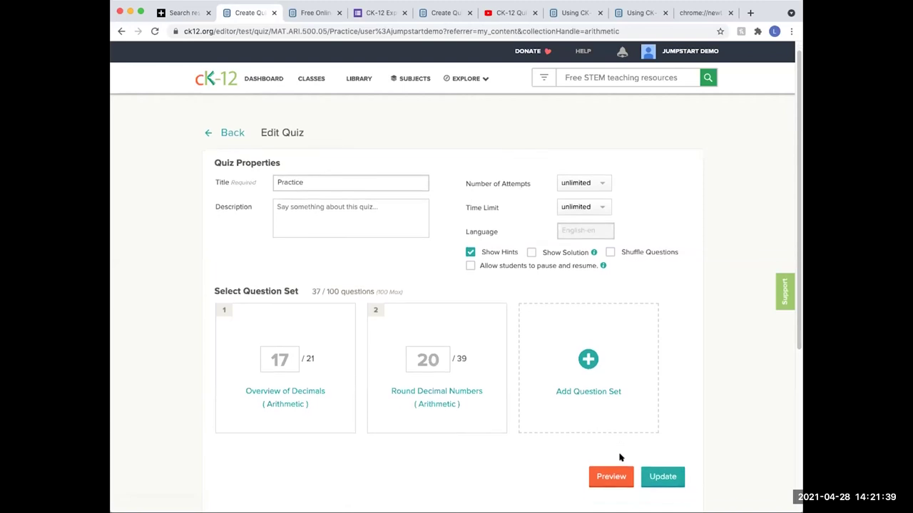
Step: Save the Practice quiz and reopen it from the library
left_click(659, 481)
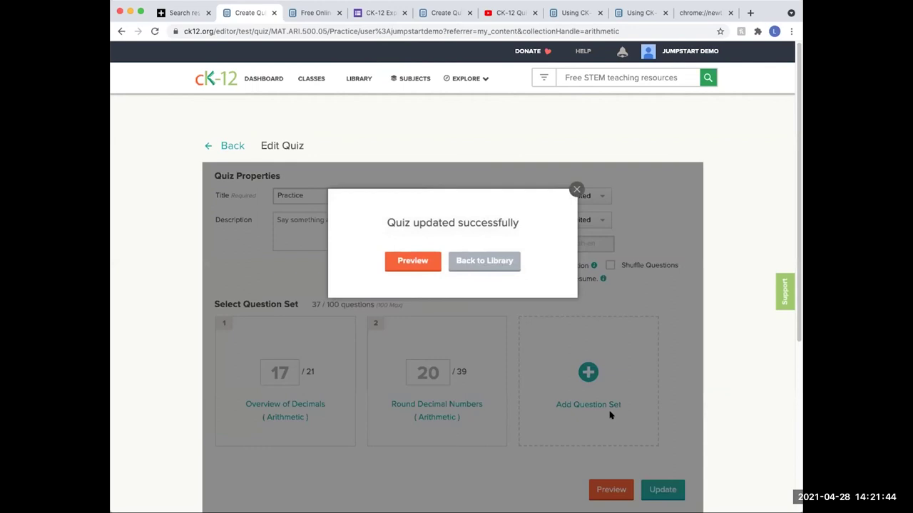
left_click(483, 261)
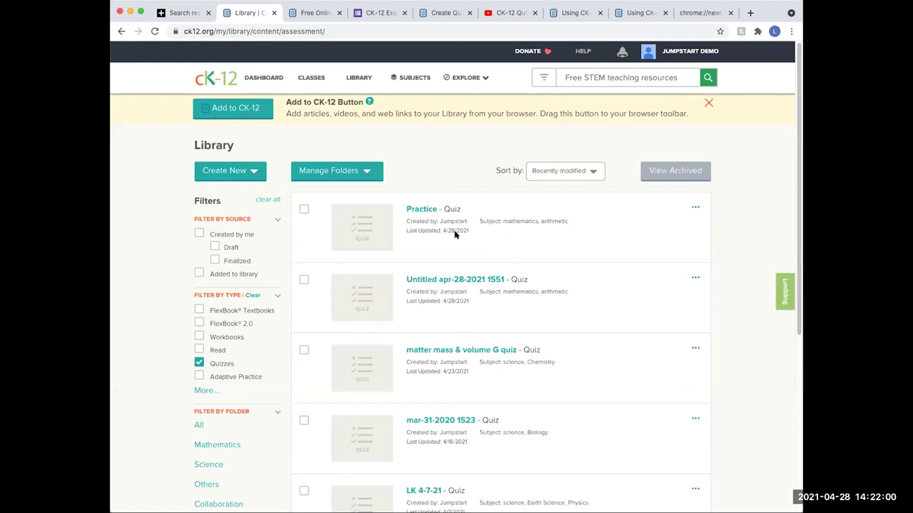
left_click(423, 209)
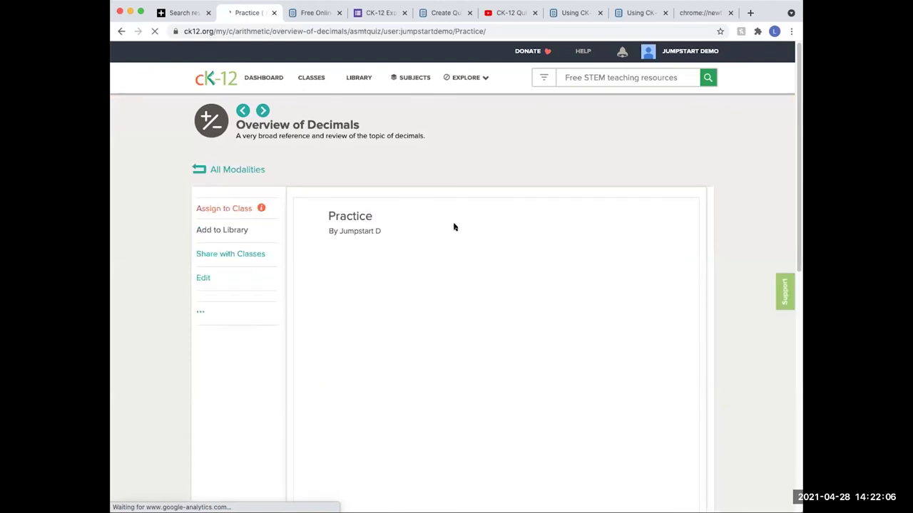
Step: View the Assign to Class platform options, then dismiss them to review the quiz page
left_click(236, 209)
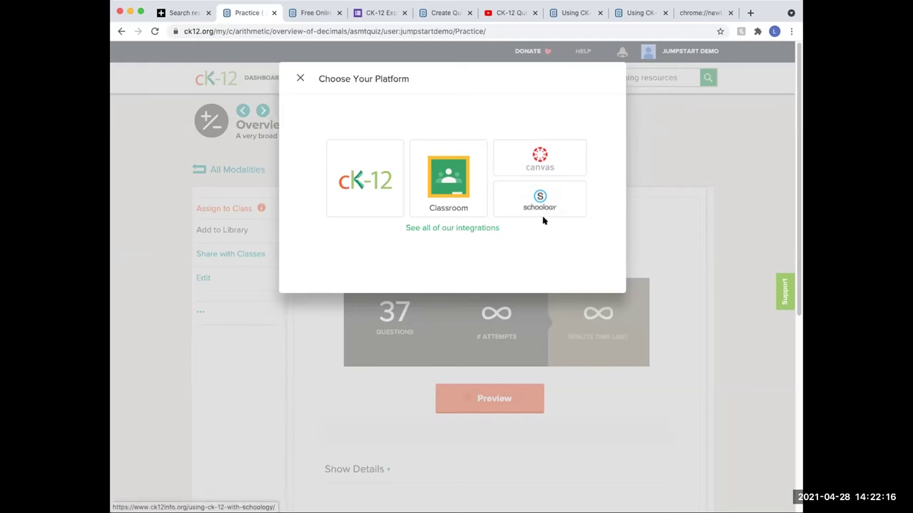
left_click(300, 79)
scroll(406, 261, "down", 2)
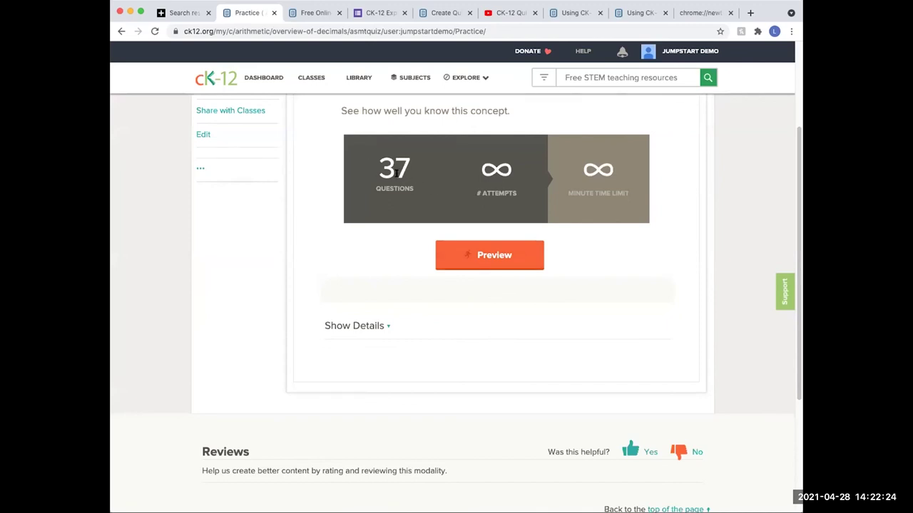
scroll(389, 269, "up", 3)
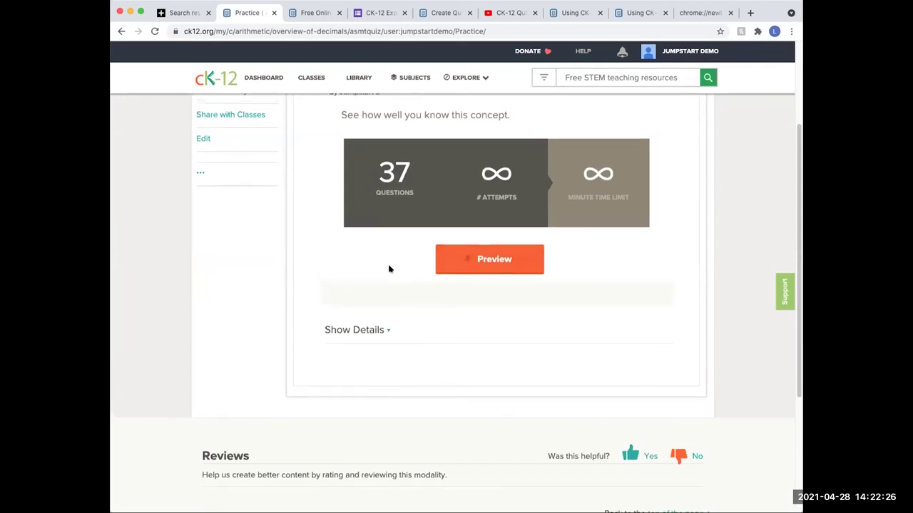